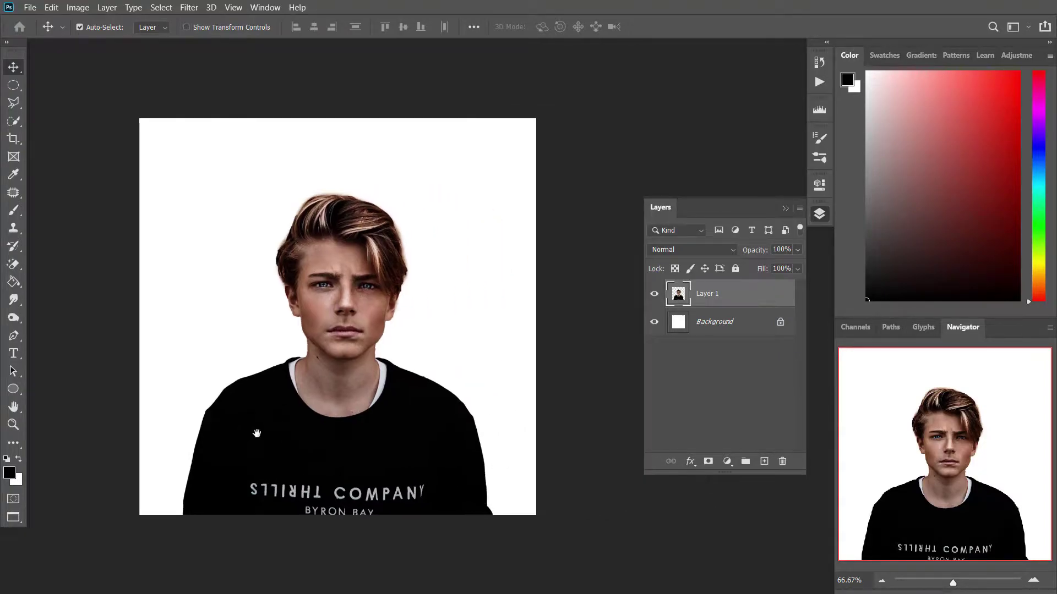
- Undo the stray black patch painted on the portrait's shoulder
click(390, 393)
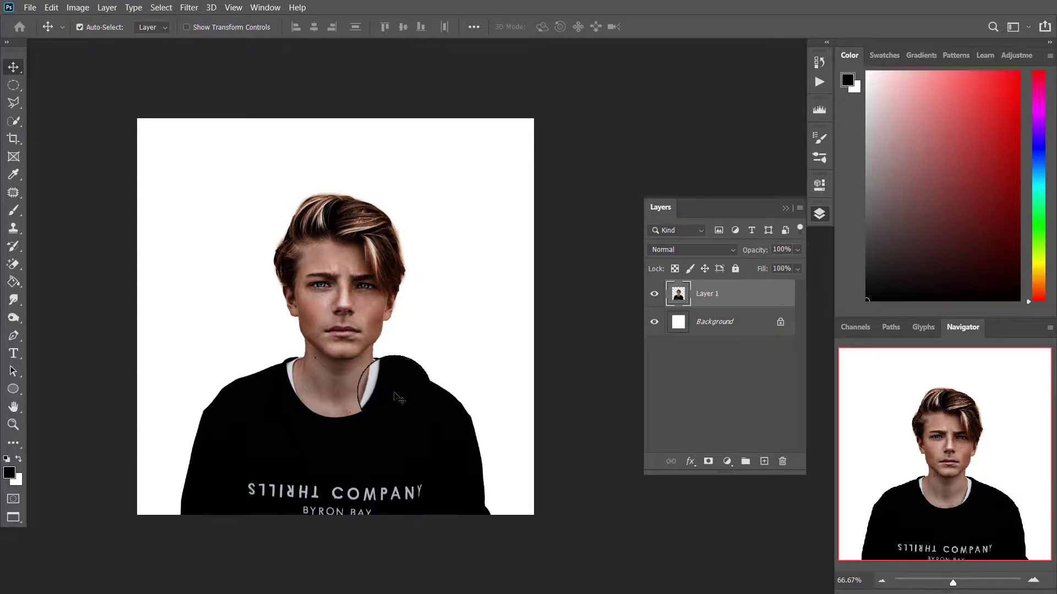
key(ctrl+z)
- Add a new empty Layer 2 and choose the Hard Round brush
click(764, 461)
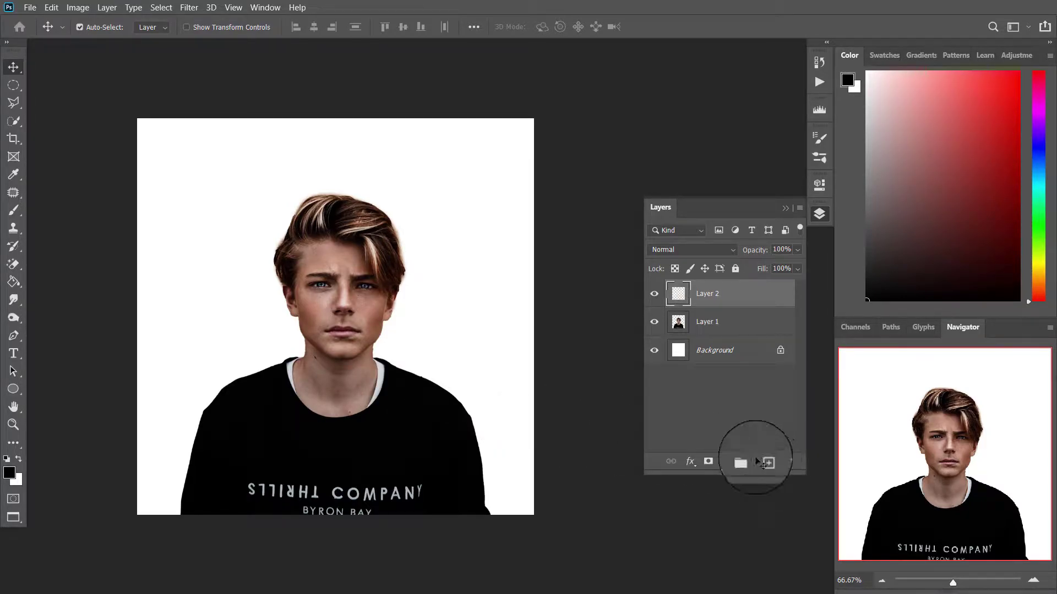
click(13, 209)
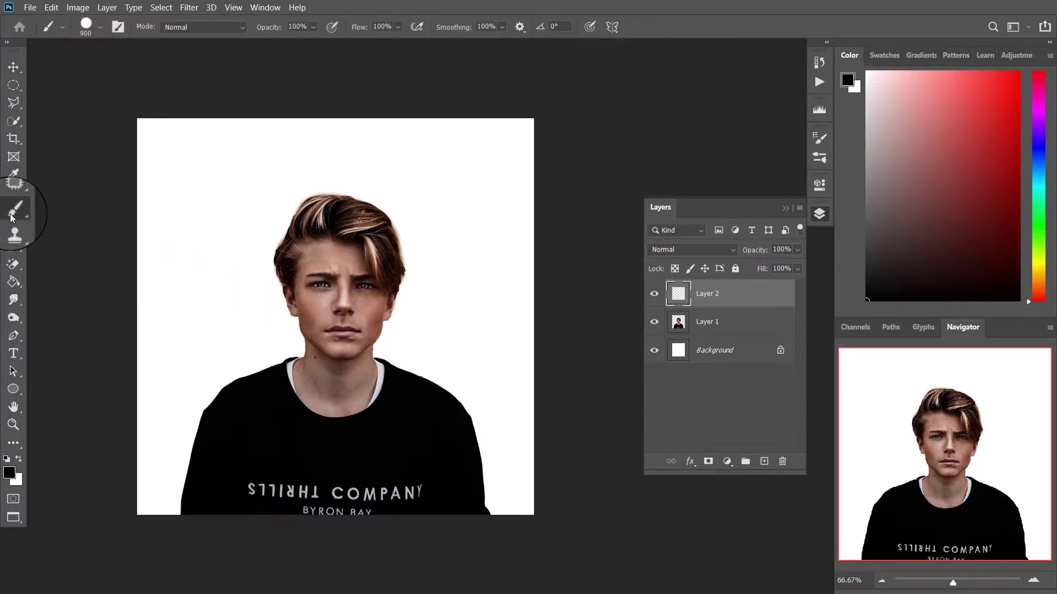
click(100, 24)
click(126, 216)
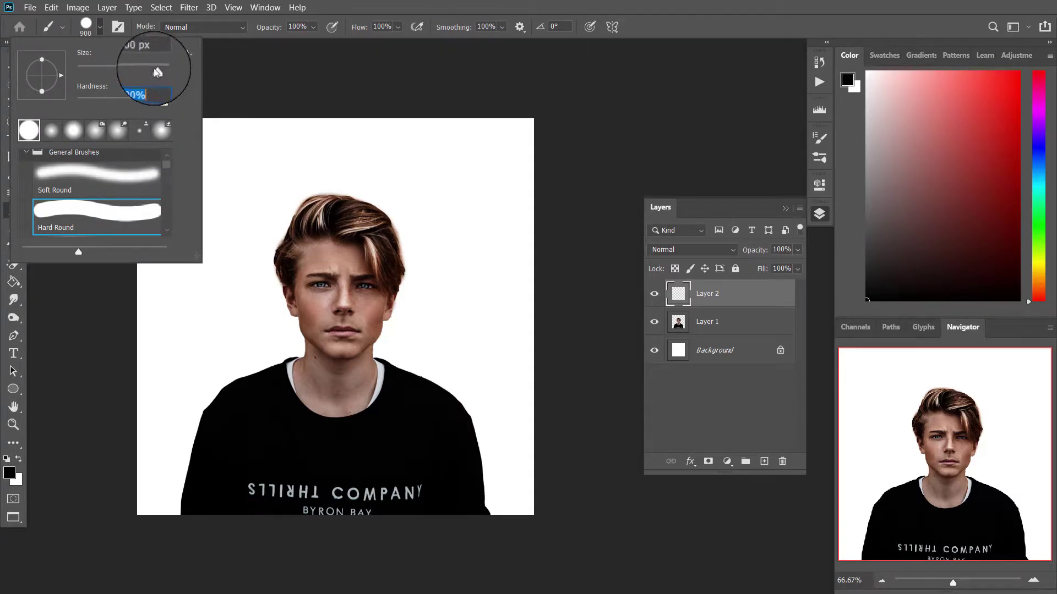
- Enlarge the brush to 900 px and stamp one huge black disc over the portrait's centre
drag(154, 71, 101, 47)
click(97, 35)
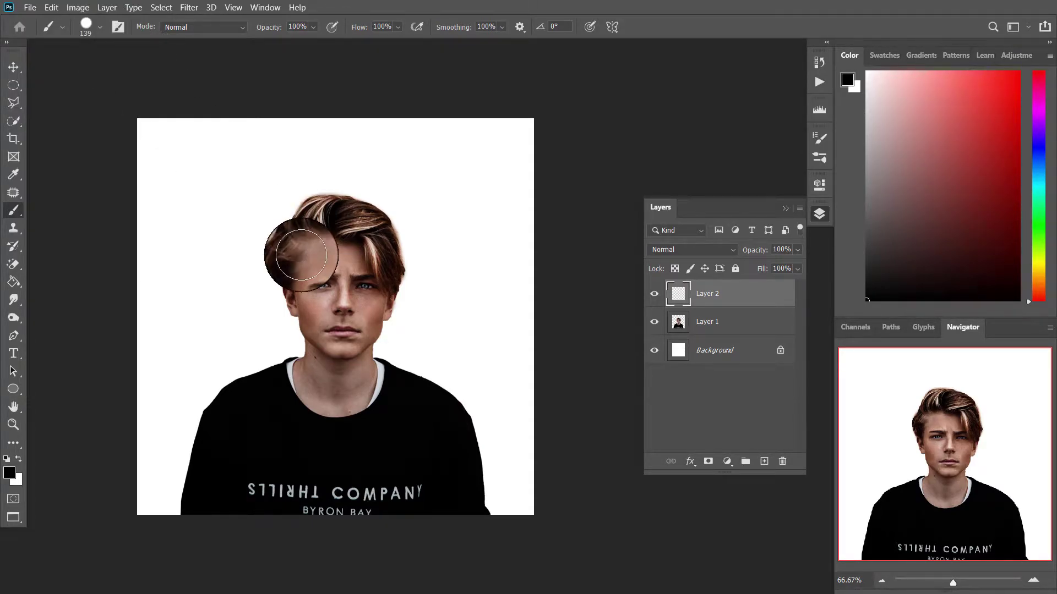
key(bracketright)
key(bracketright)
key(bracketright)
key(bracketright)
key(bracketright)
key(bracketright)
key(bracketright)
key(bracketright)
key(bracketright)
key(bracketright)
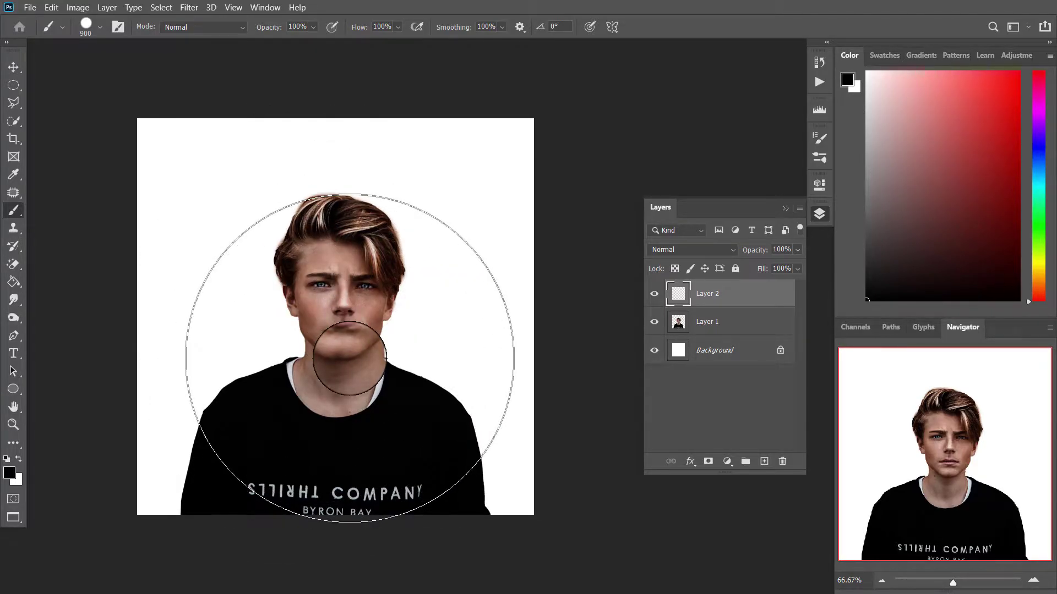
click(350, 359)
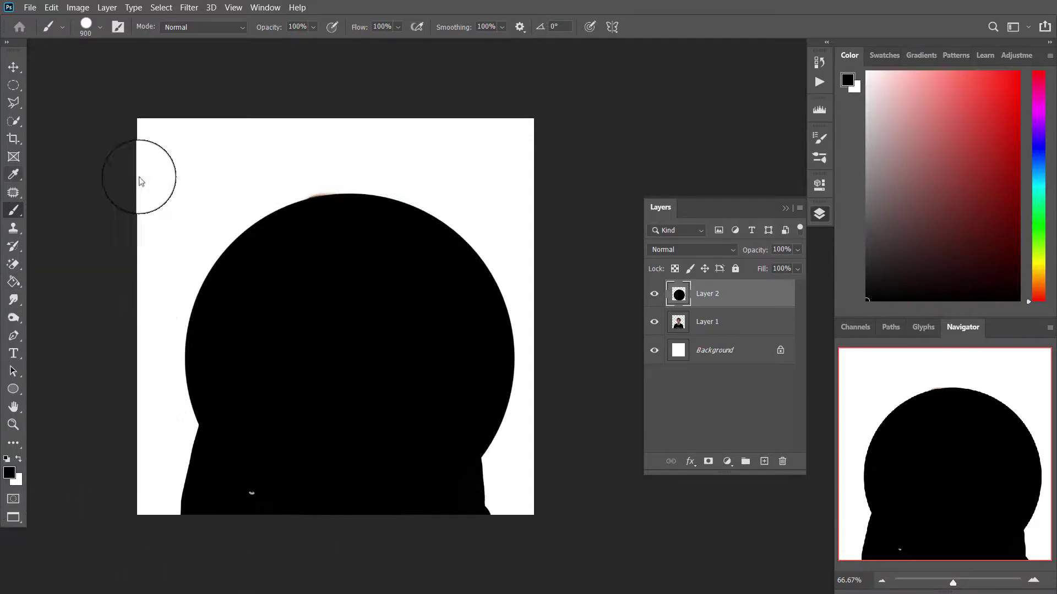
click(13, 66)
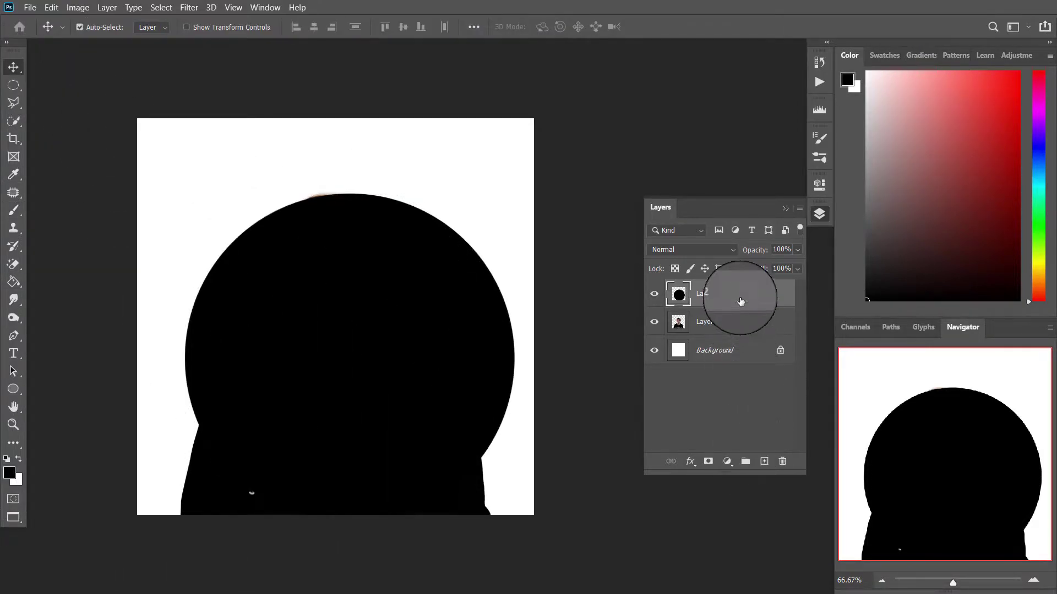
- Duplicate Layer 2 and scale the copy down to about 60% inside the original disc
drag(740, 301, 764, 465)
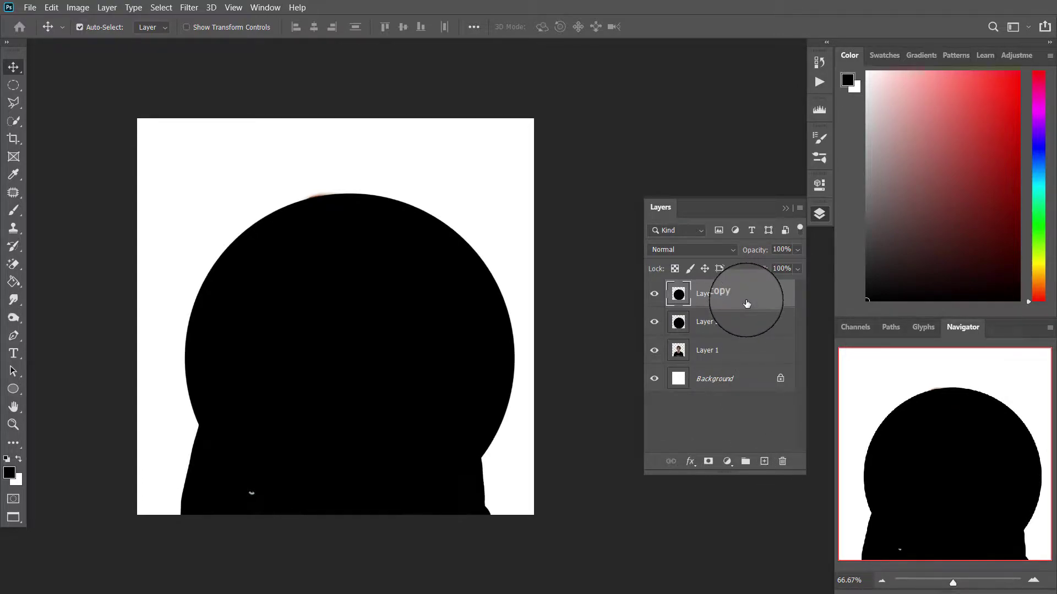
key(ctrl+t)
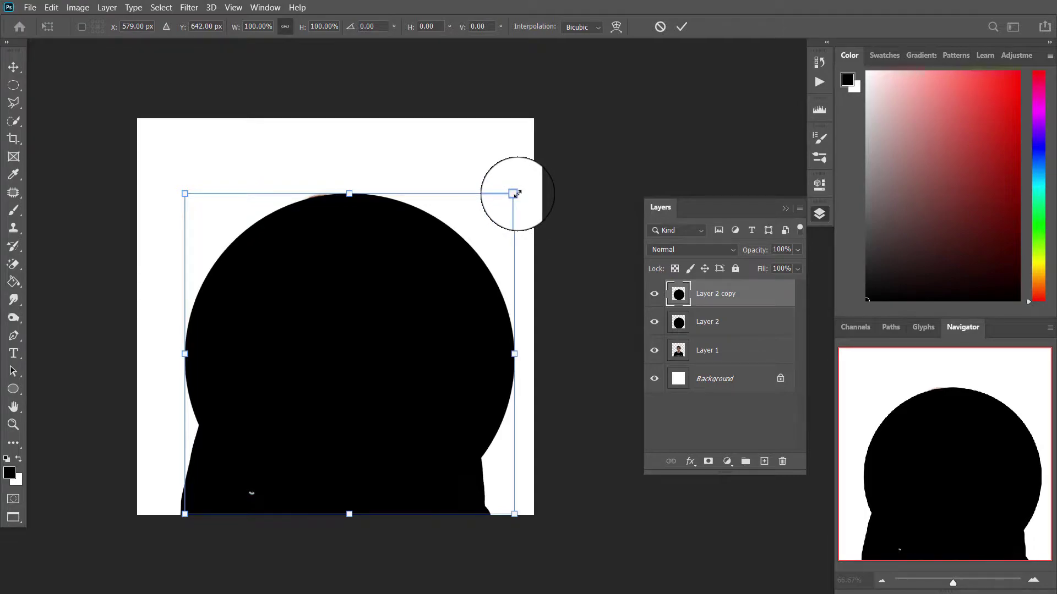
drag(516, 194, 445, 265)
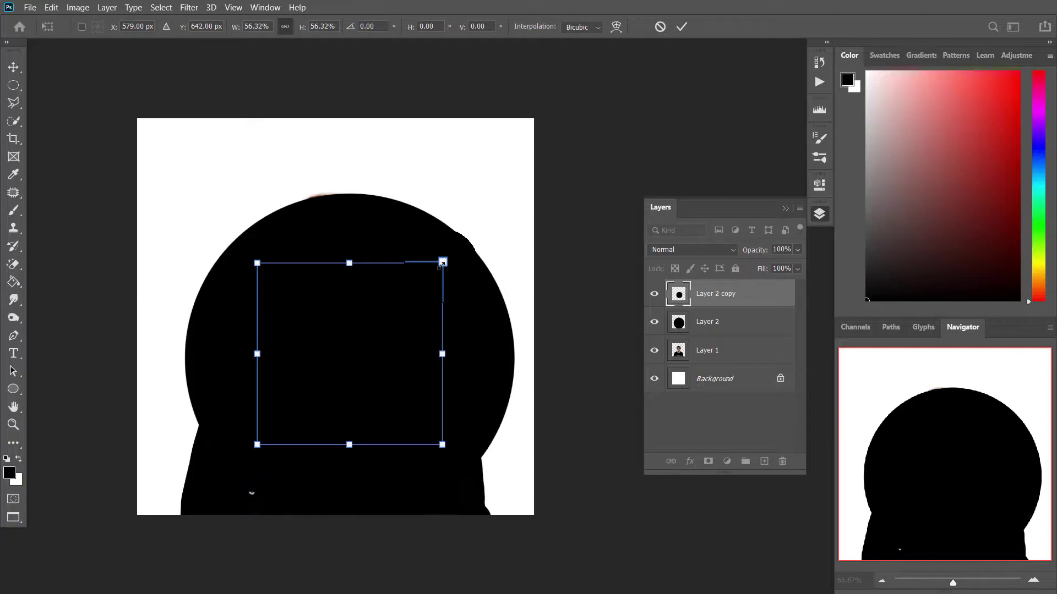
drag(440, 264, 450, 256)
- Commit the scaled copy and cut its circle out of Layer 2's disc to form a ring
click(13, 66)
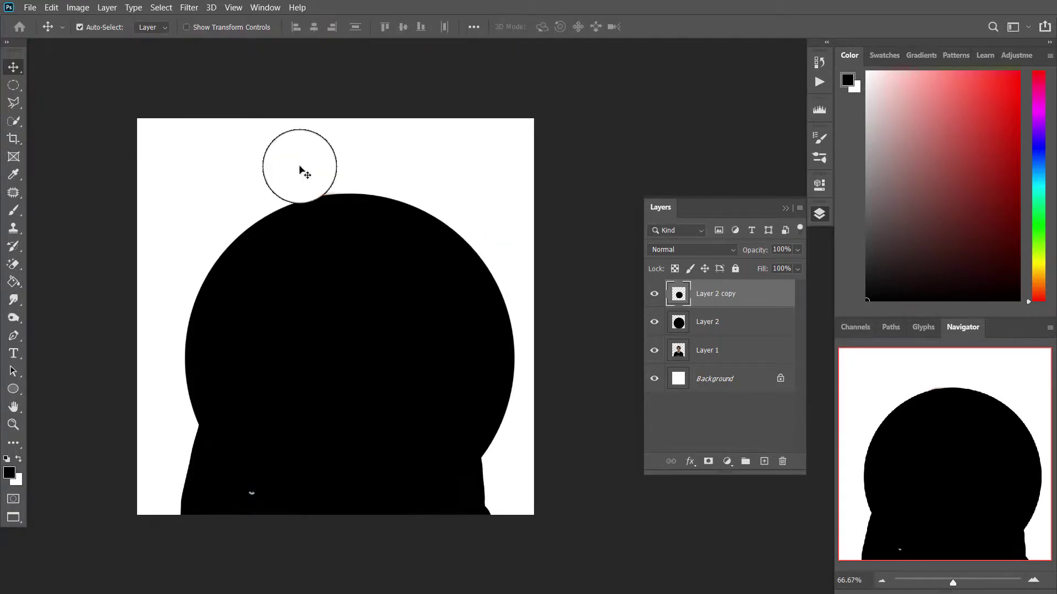
ctrl+click(679, 296)
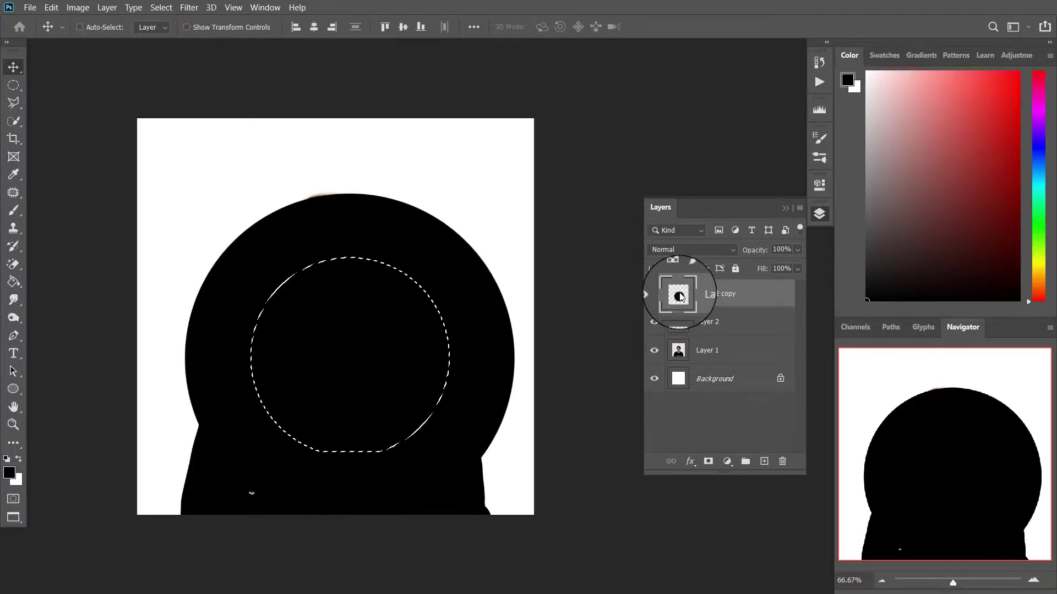
click(718, 319)
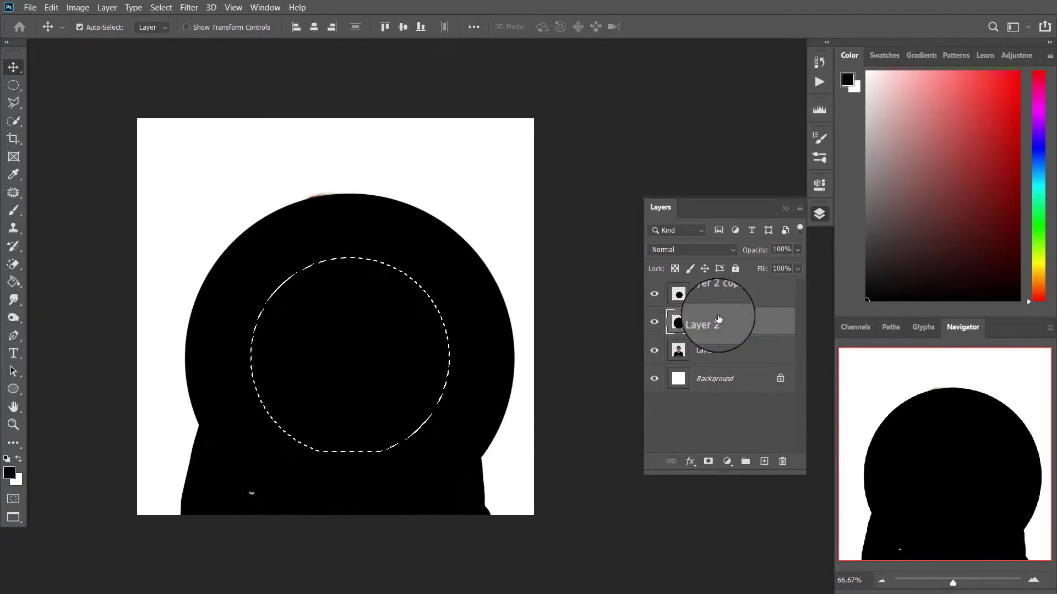
key(Delete)
- Delete Layer 2 copy, move the ring below Layer 1, deselect, and centre it on the canvas
click(738, 295)
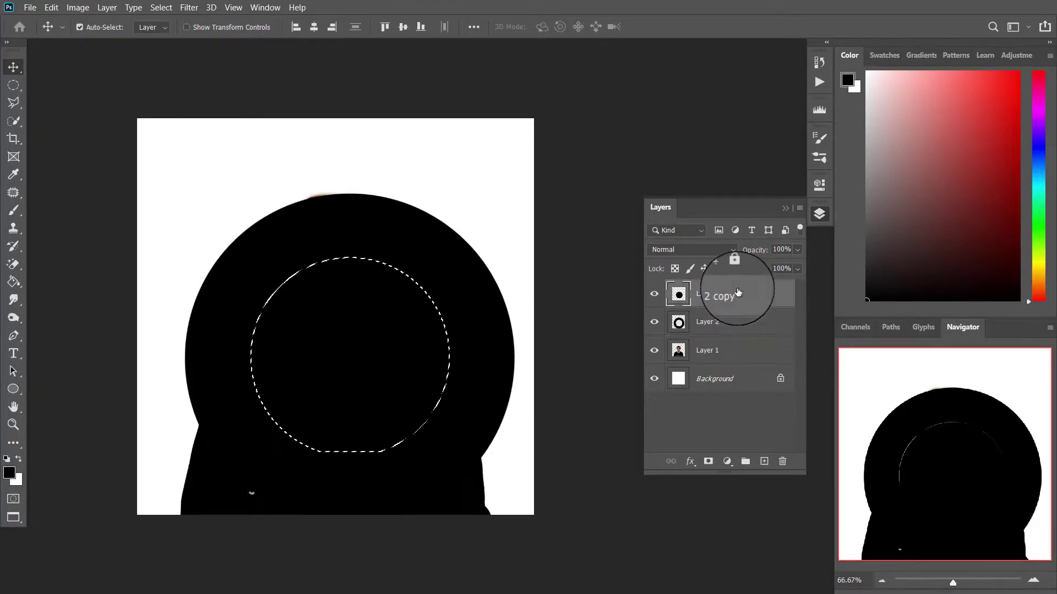
drag(740, 300, 782, 461)
drag(736, 300, 746, 341)
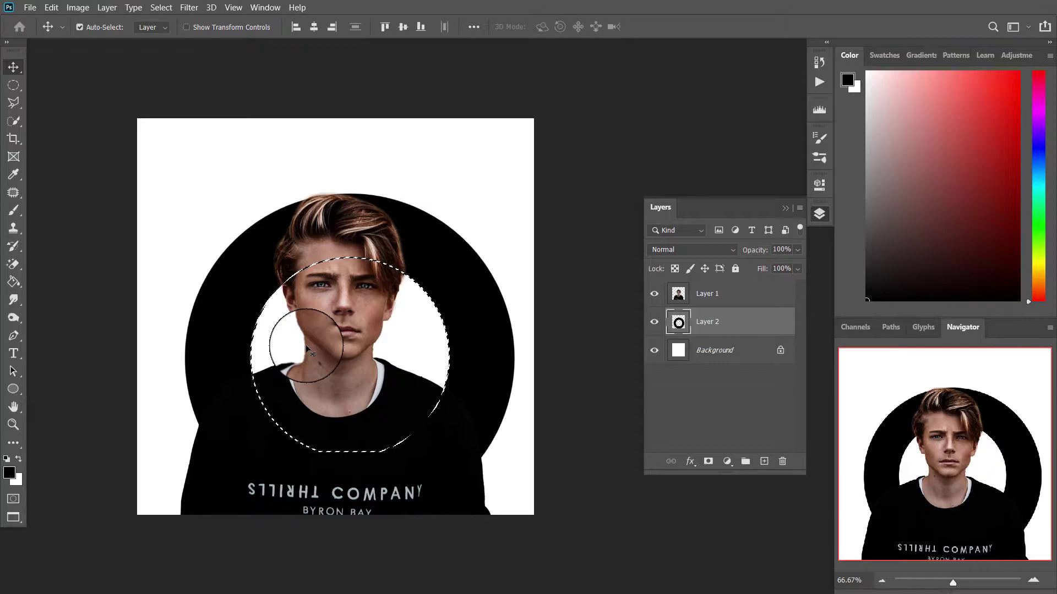
key(ctrl+d)
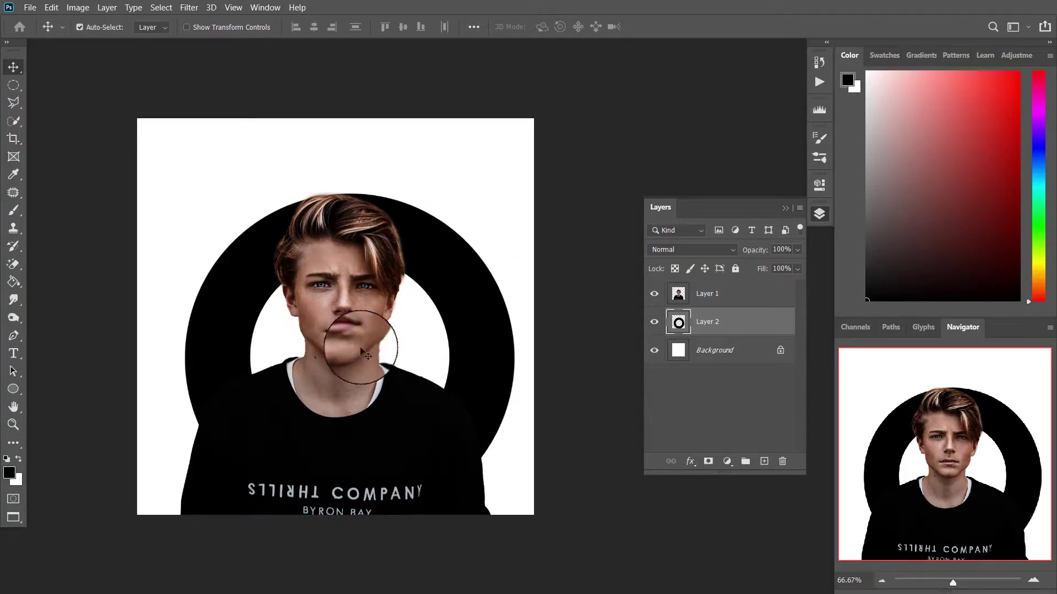
mouse_move(480, 357)
mouse_down()
mouse_move(465, 352)
mouse_move(464, 361)
mouse_up()
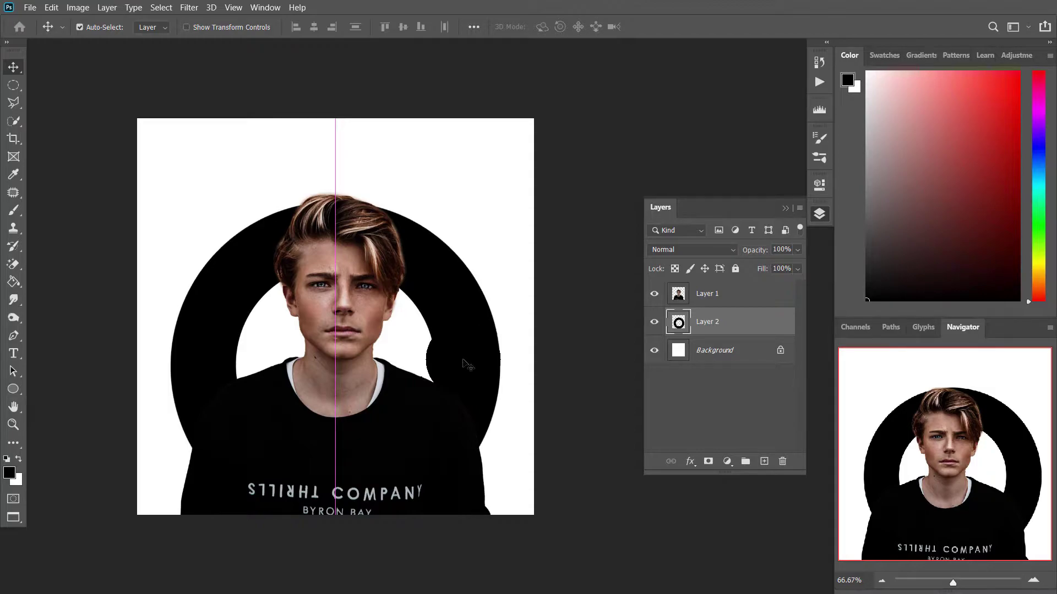
- Lower Layer 2's opacity to 80% so the ring turns dark grey
click(741, 302)
click(743, 330)
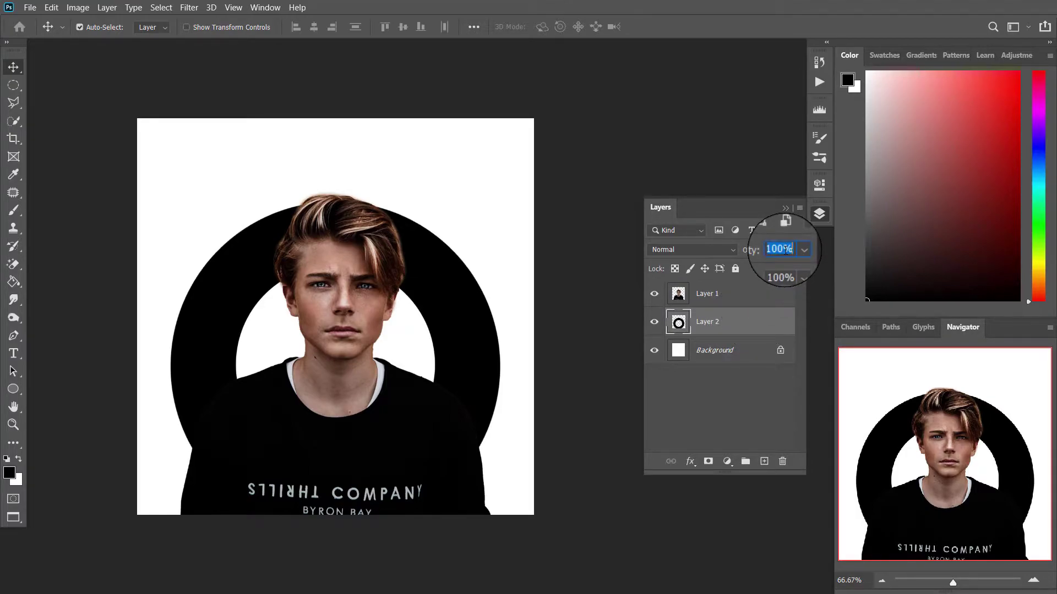
text(82)
key(BackSpace)
text(0)
key(Return)
click(768, 299)
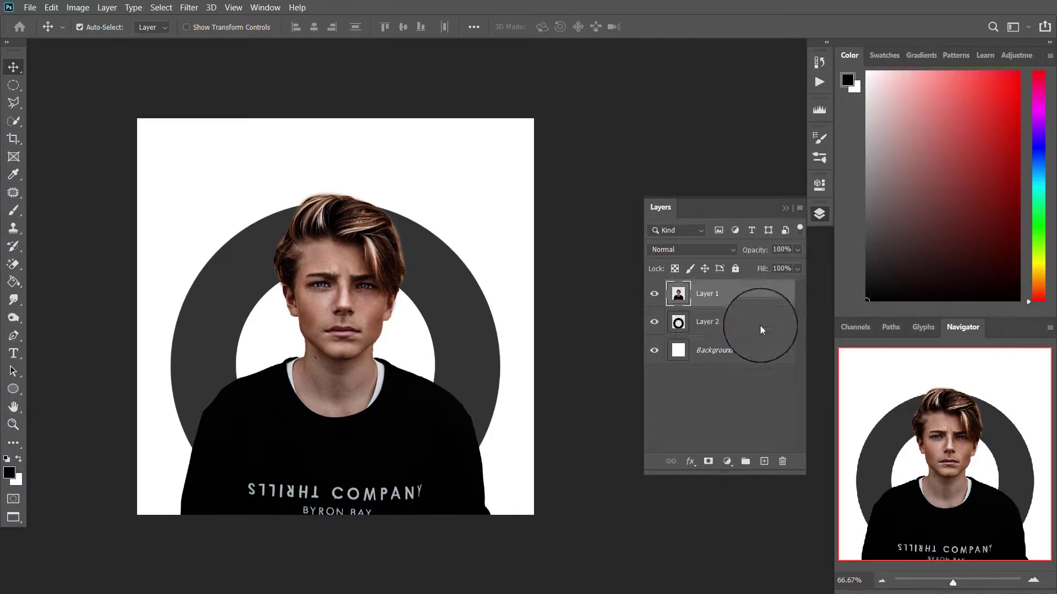
- Add a Levels adjustment with the black input raised to 17 to deepen shadows
click(727, 461)
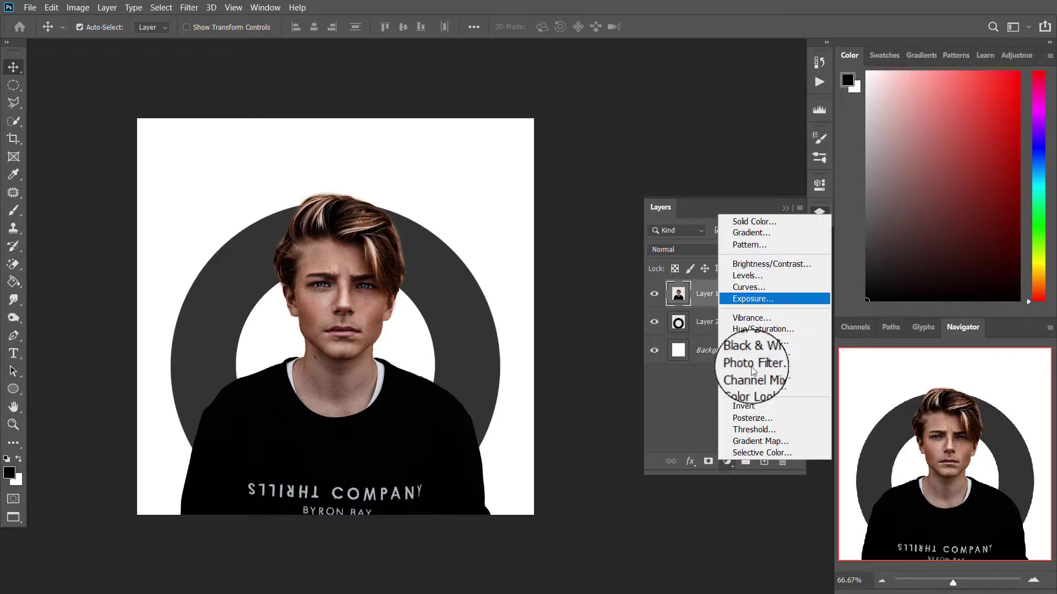
click(776, 275)
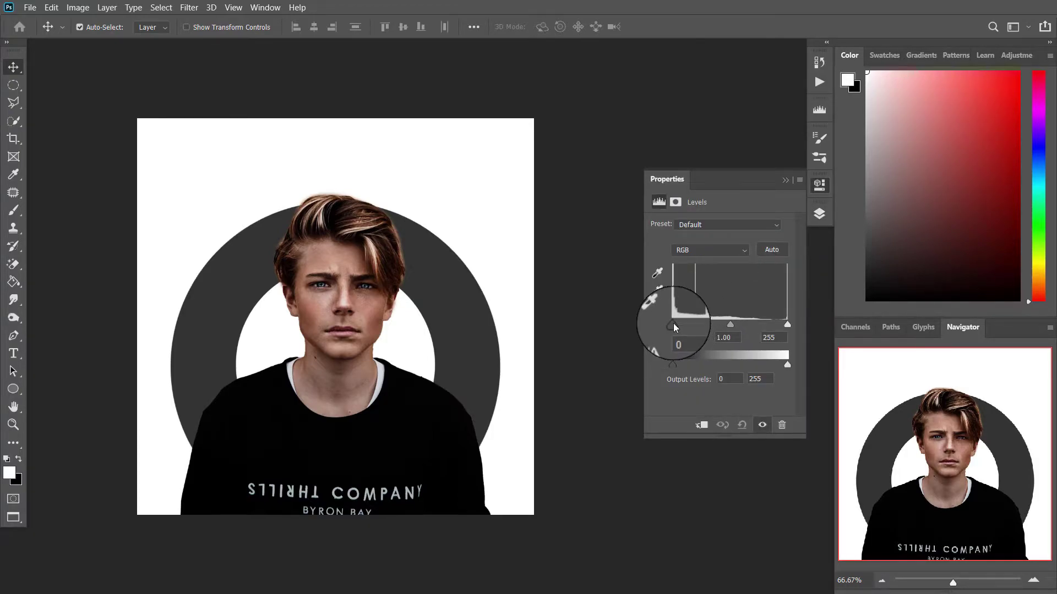
drag(673, 326, 681, 329)
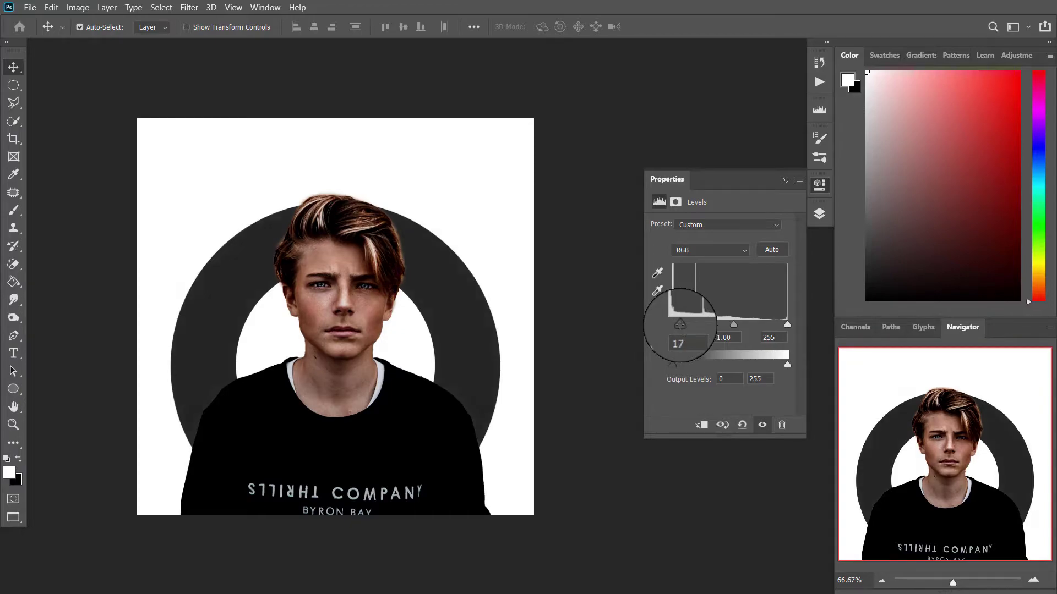
click(819, 187)
click(820, 214)
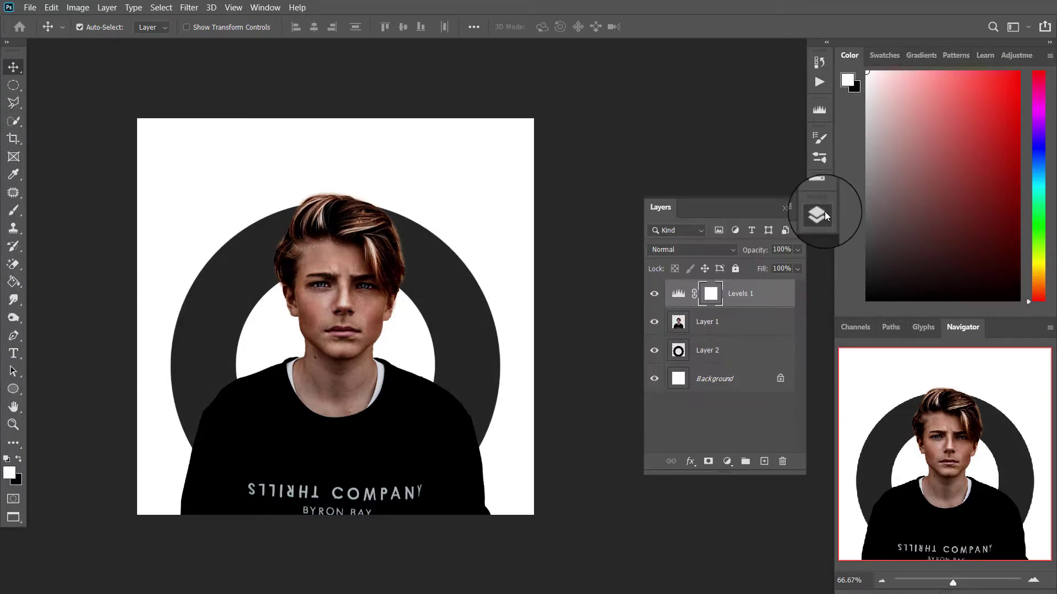
- Add a Black & White adjustment layer above Levels 1 to make the portrait monochrome
click(727, 462)
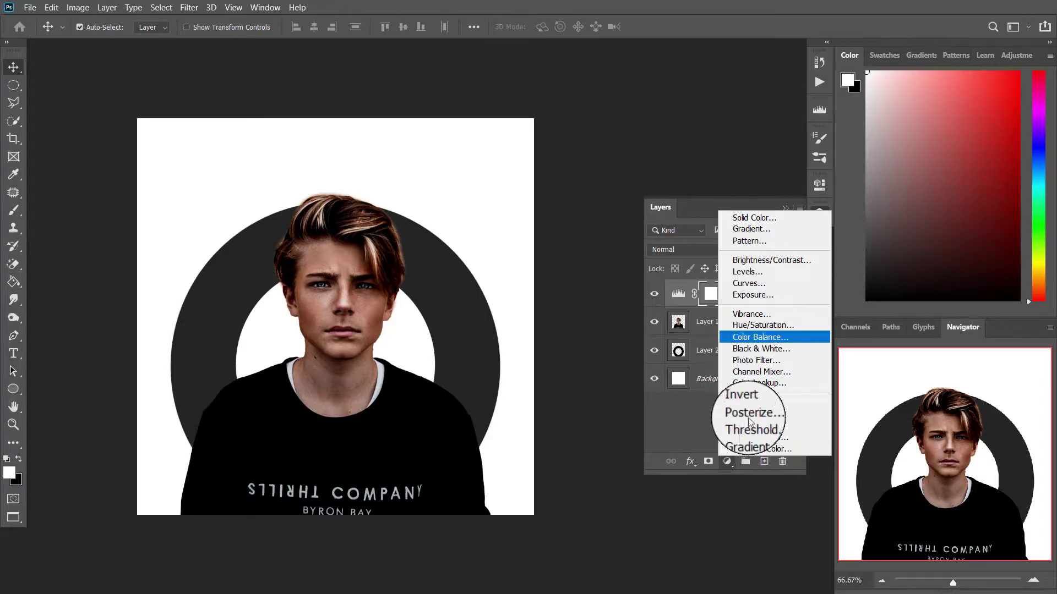
click(781, 350)
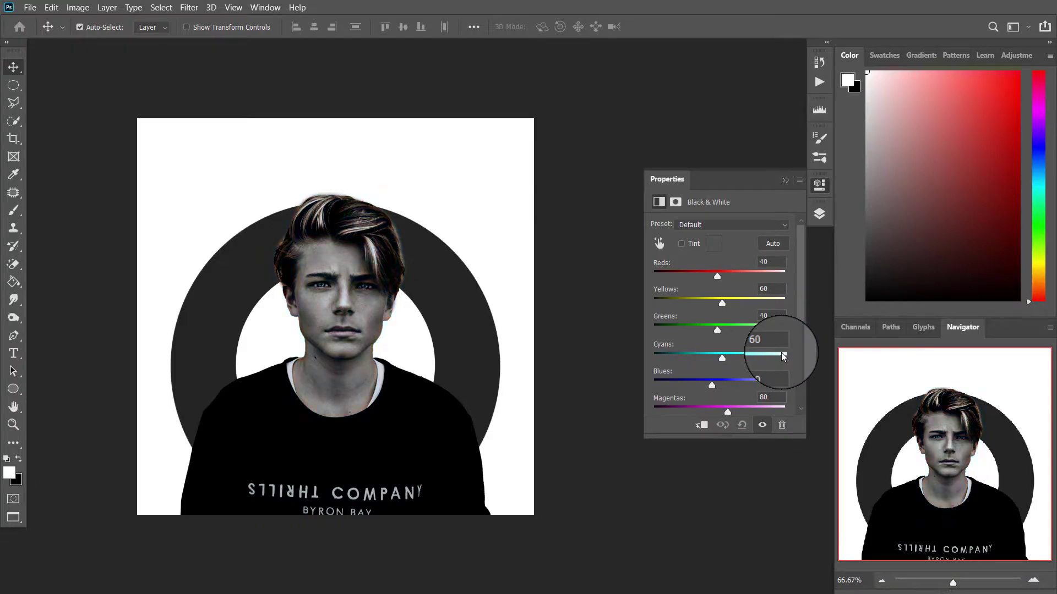
click(815, 189)
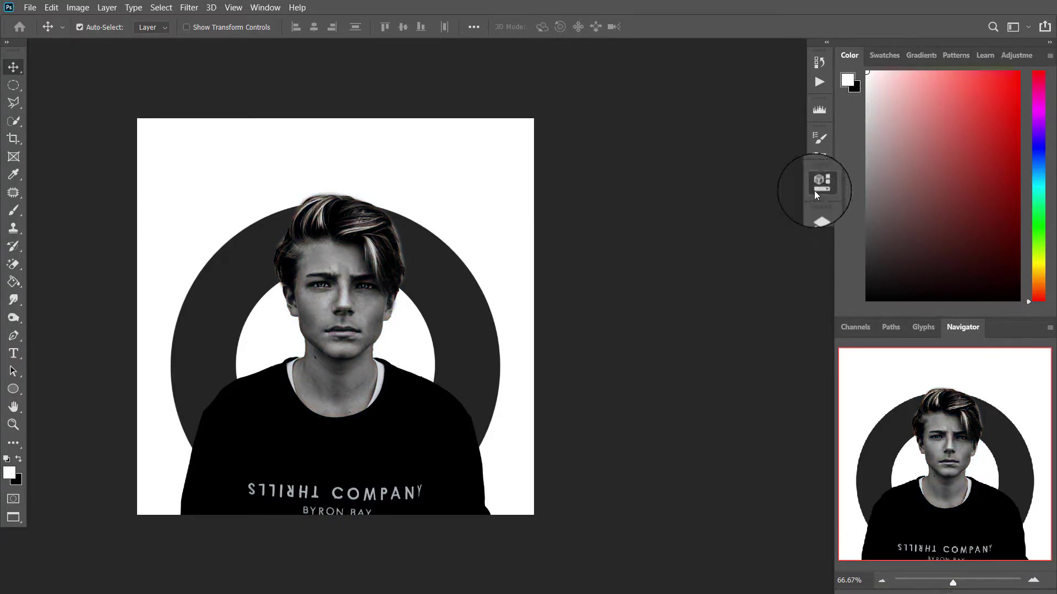
click(818, 215)
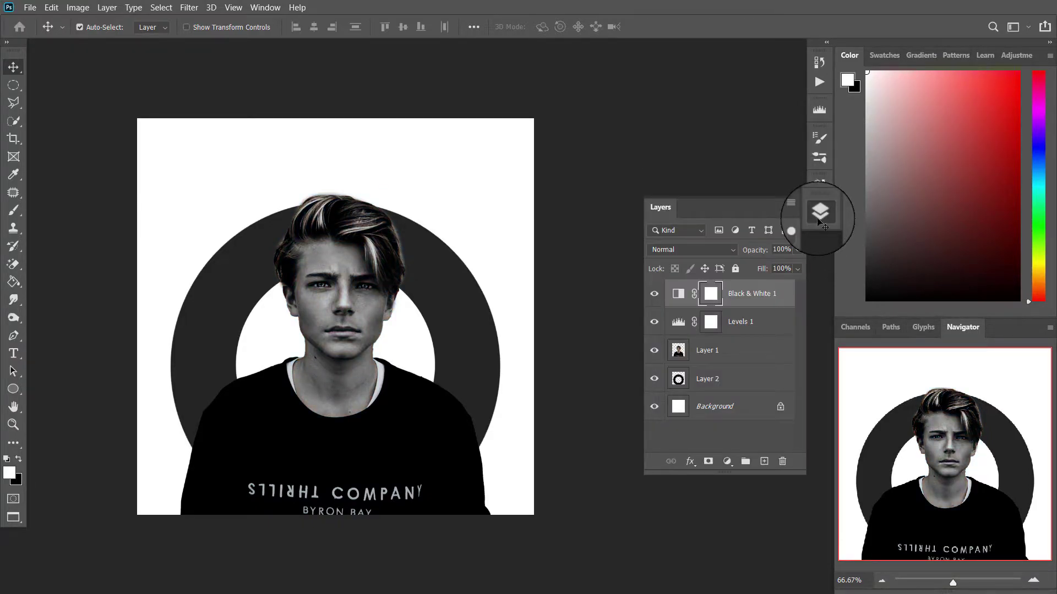
- Add a new Layer 3 on top and fill it with solid white using the Paint Bucket
click(764, 462)
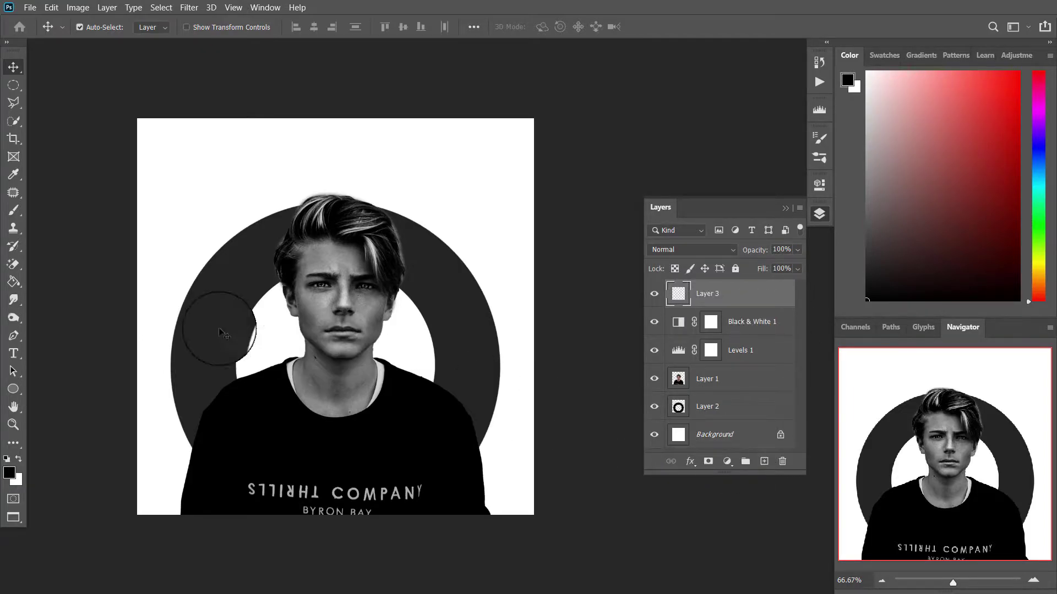
click(16, 283)
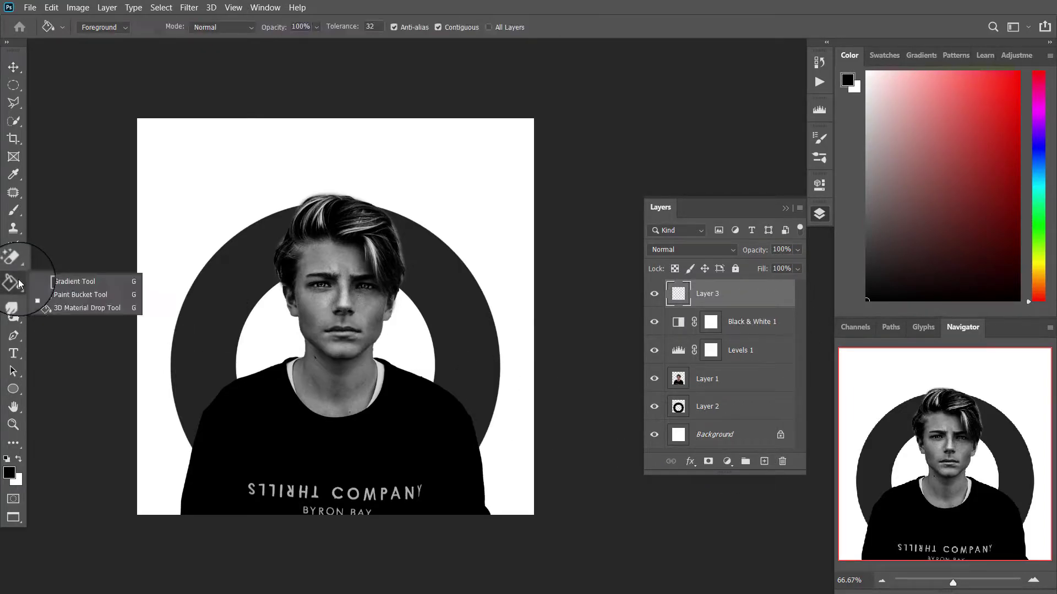
click(127, 295)
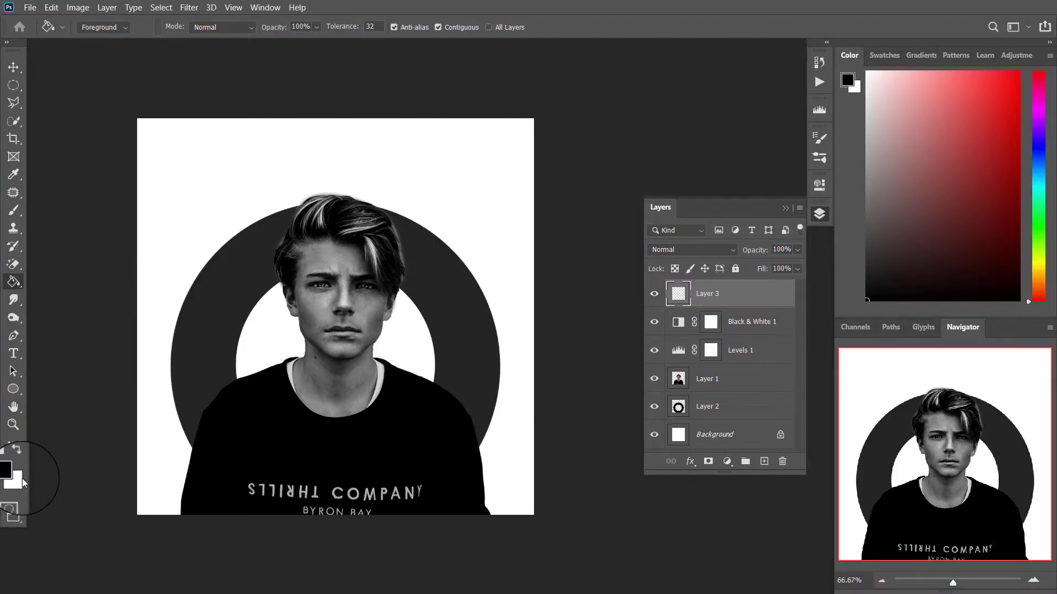
click(20, 461)
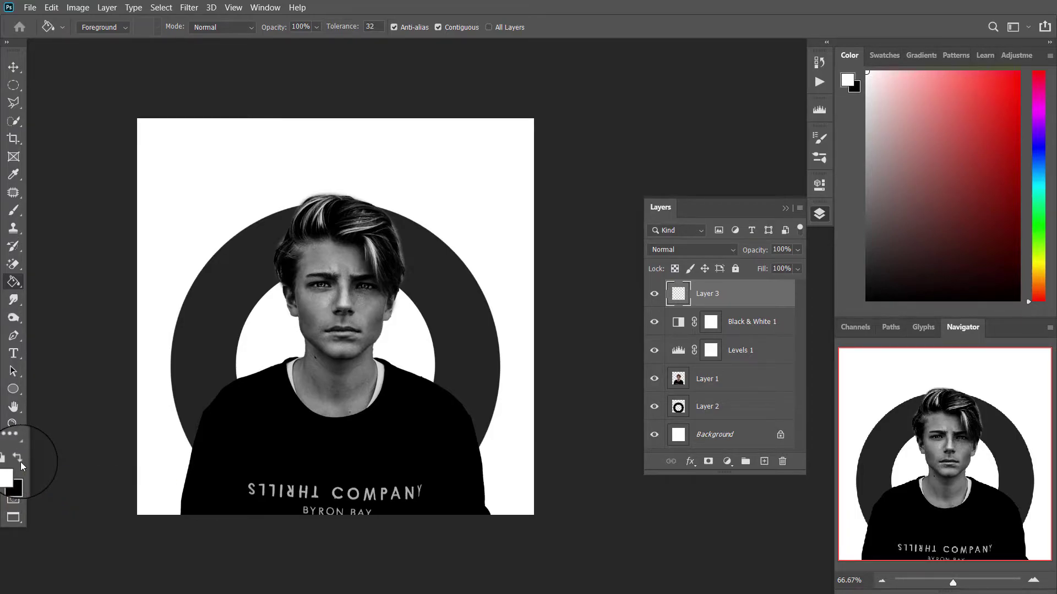
click(256, 344)
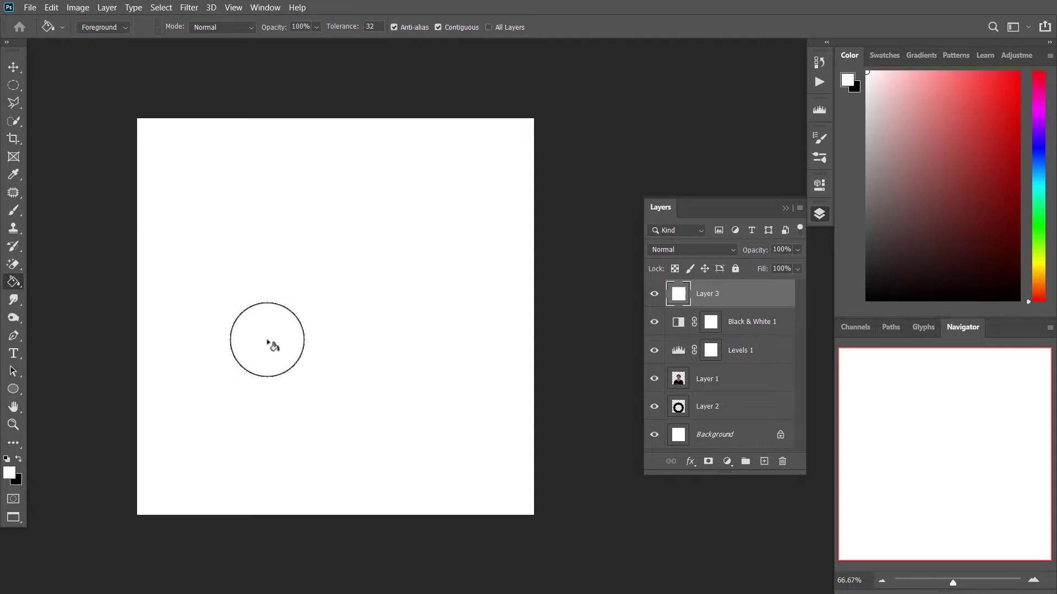
- Add a Pattern Overlay effect to Layer 3, keeping the Exclusion blend mode
right_click(762, 300)
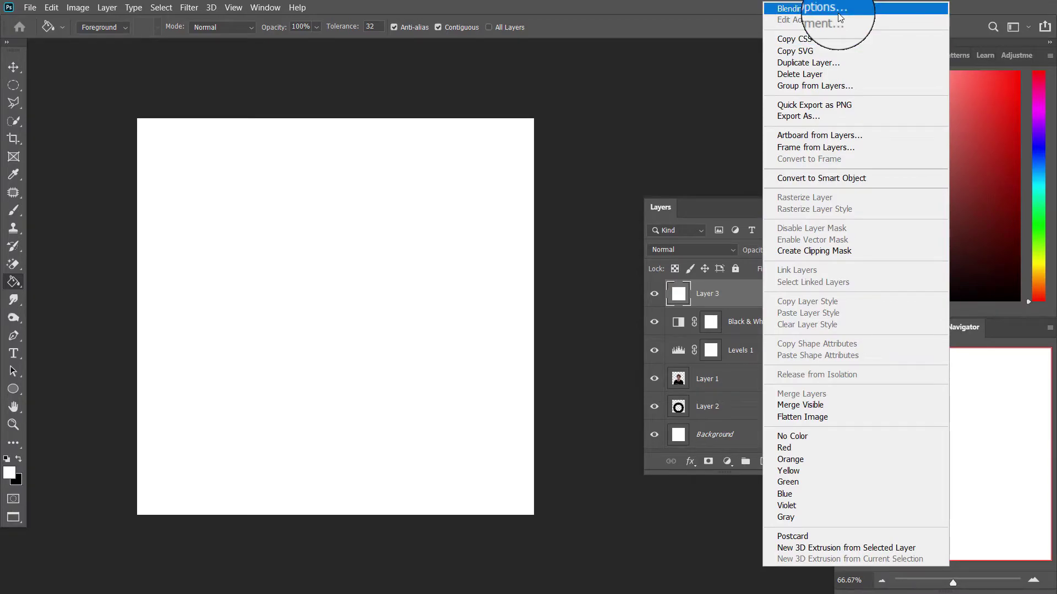
click(876, 8)
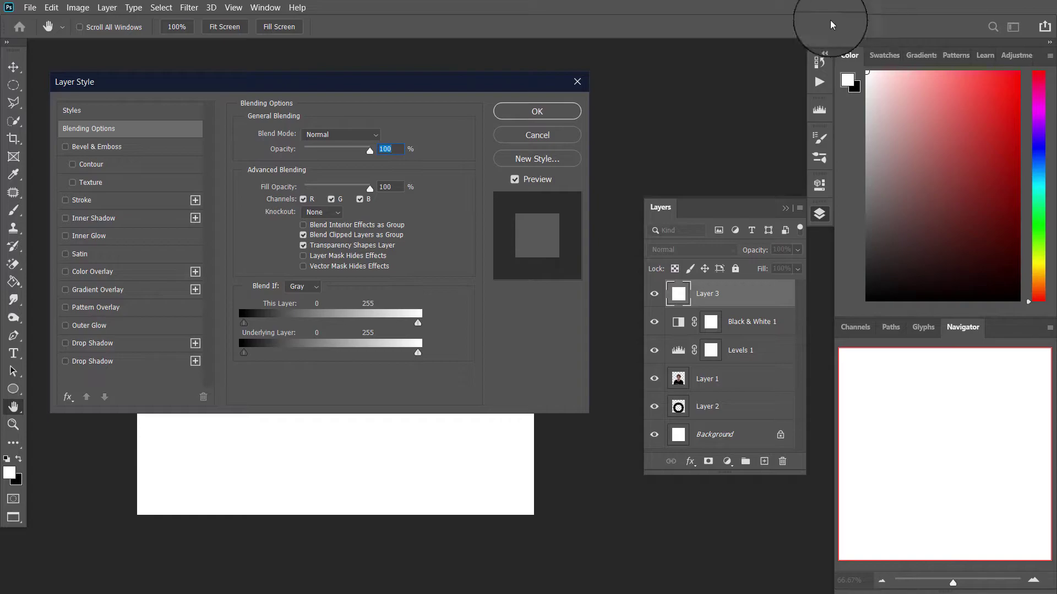
click(65, 312)
click(124, 308)
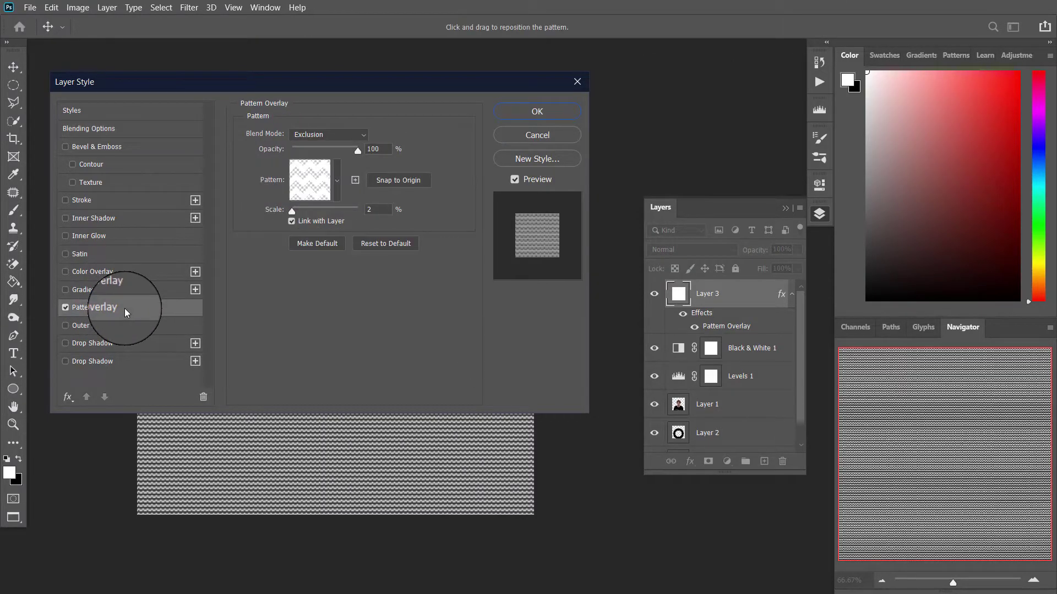
click(353, 135)
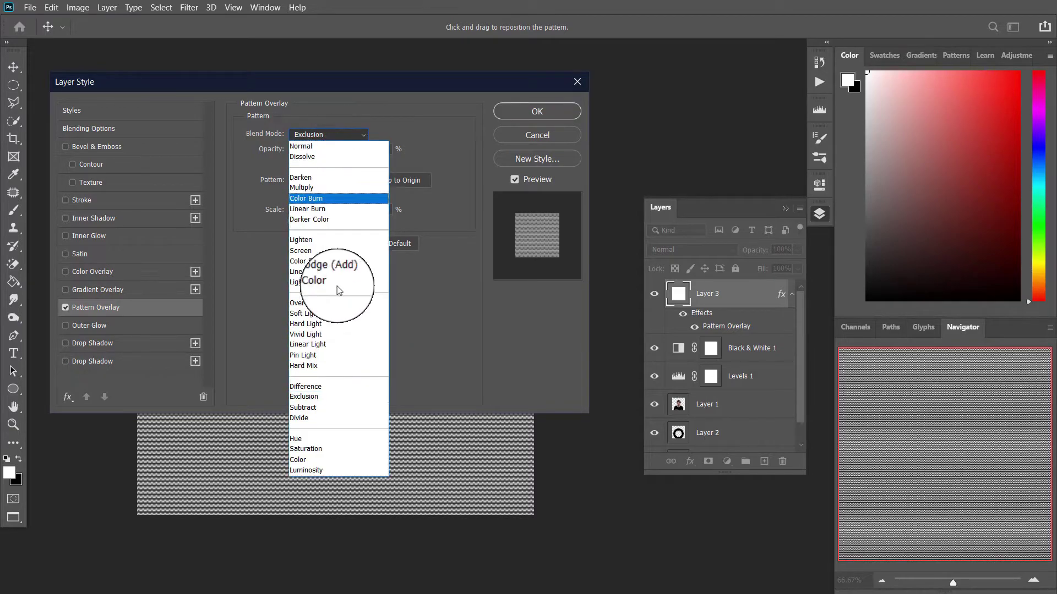
click(325, 395)
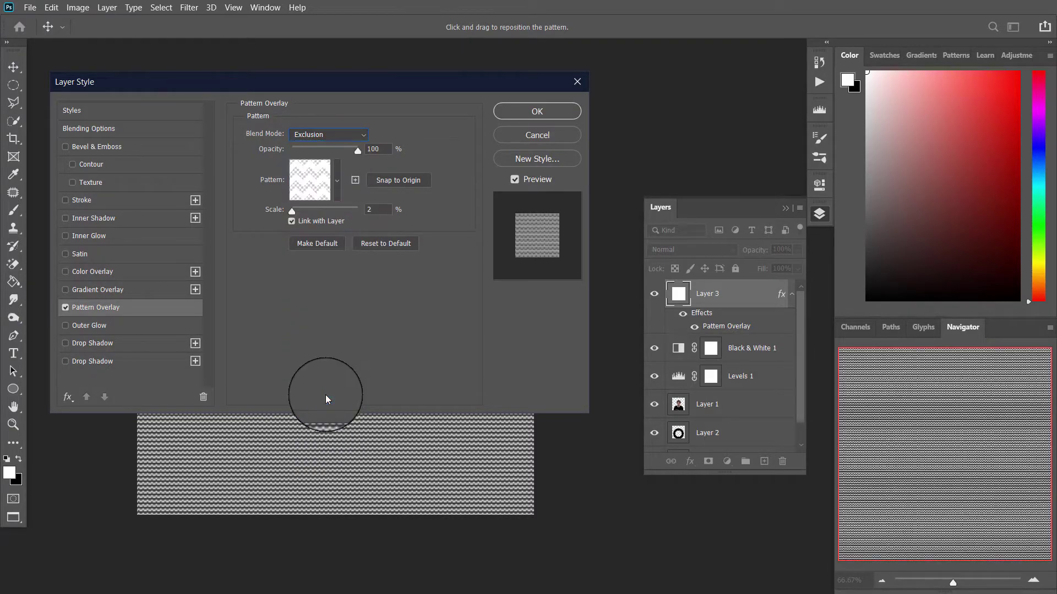
click(336, 194)
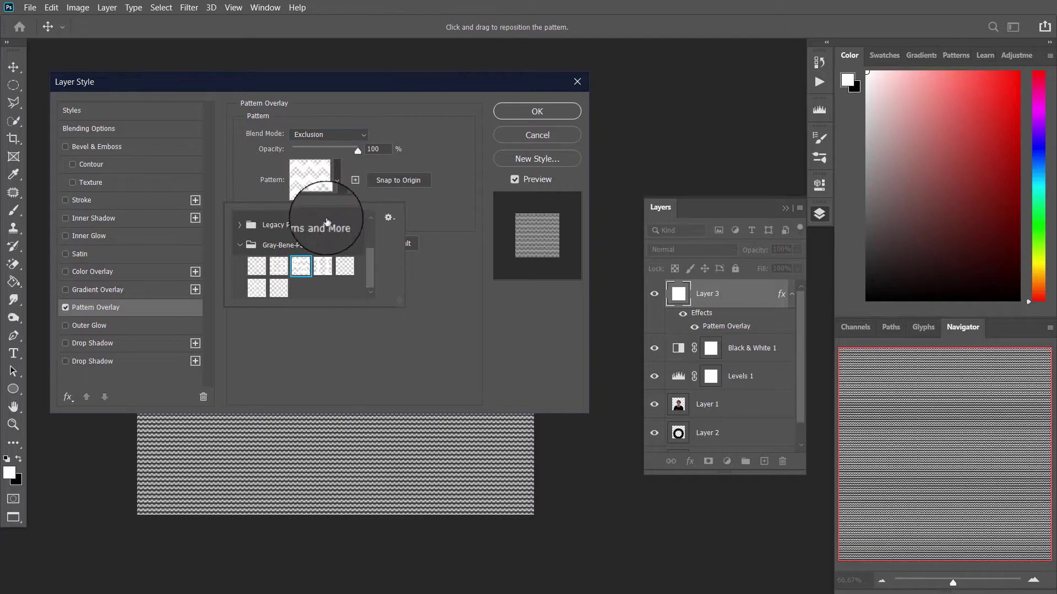
- Apply the pattern overlay, add a new Layer 4, and merge Layer 3 into it
click(351, 340)
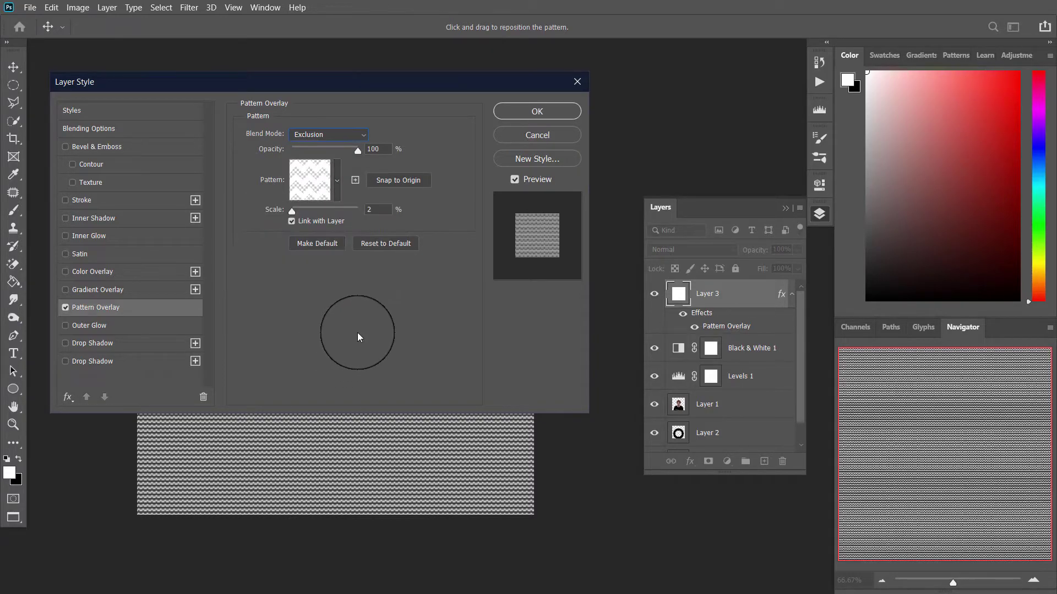
click(537, 113)
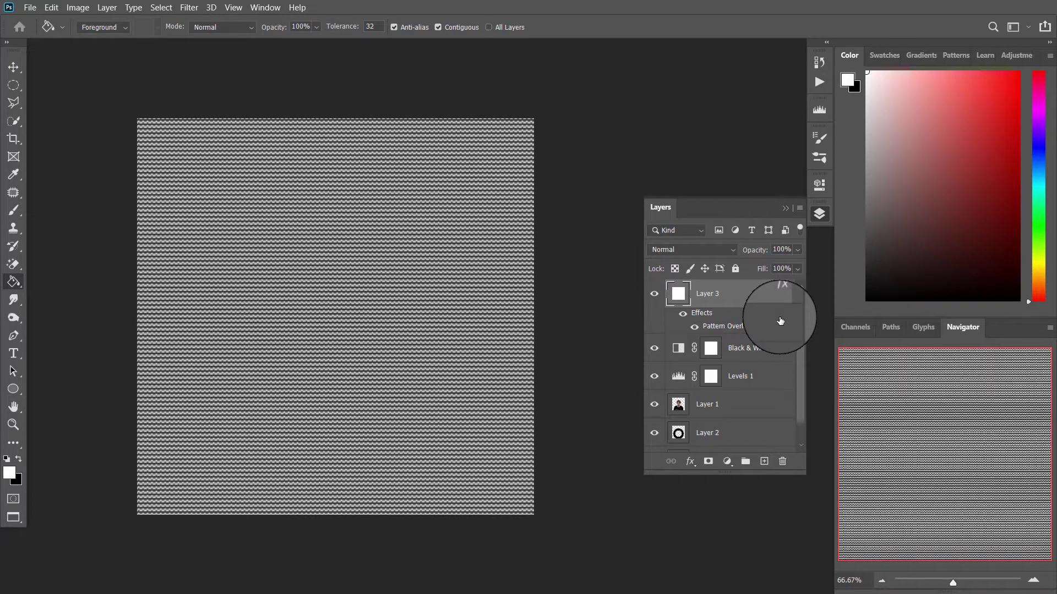
click(764, 461)
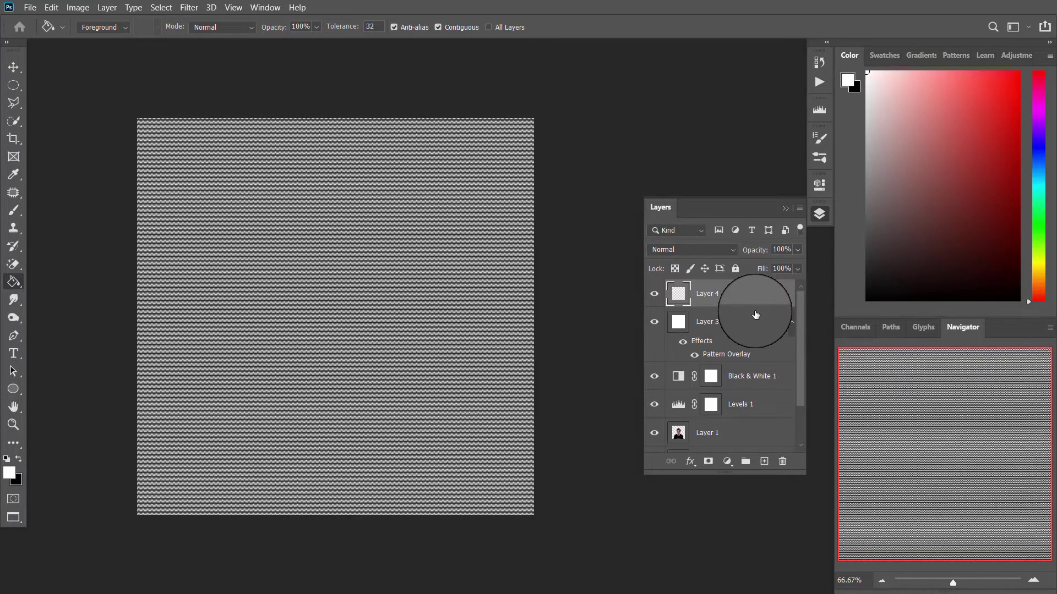
shift+click(733, 319)
right_click(729, 309)
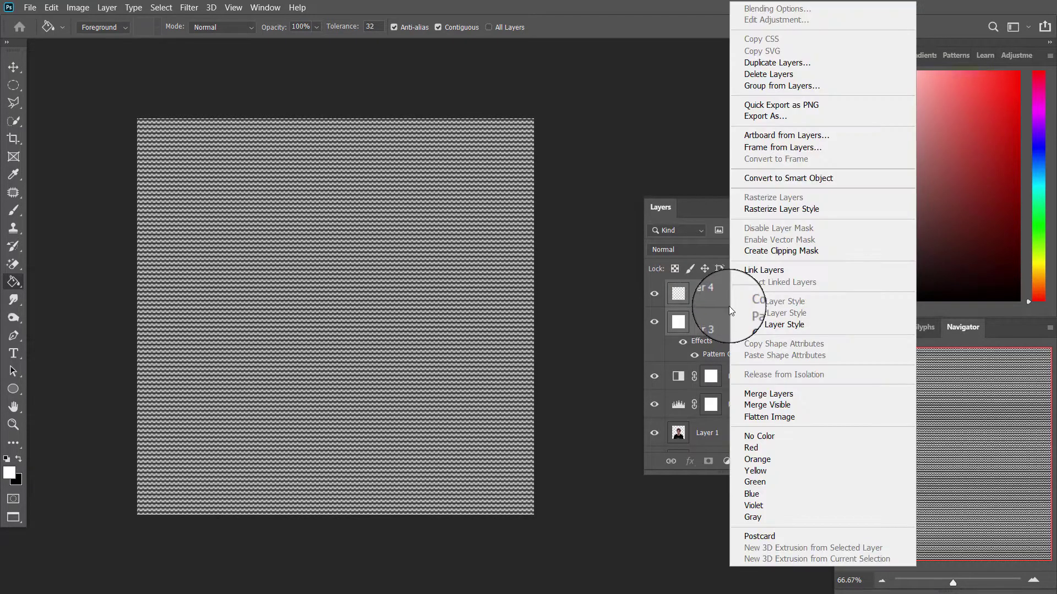
click(804, 394)
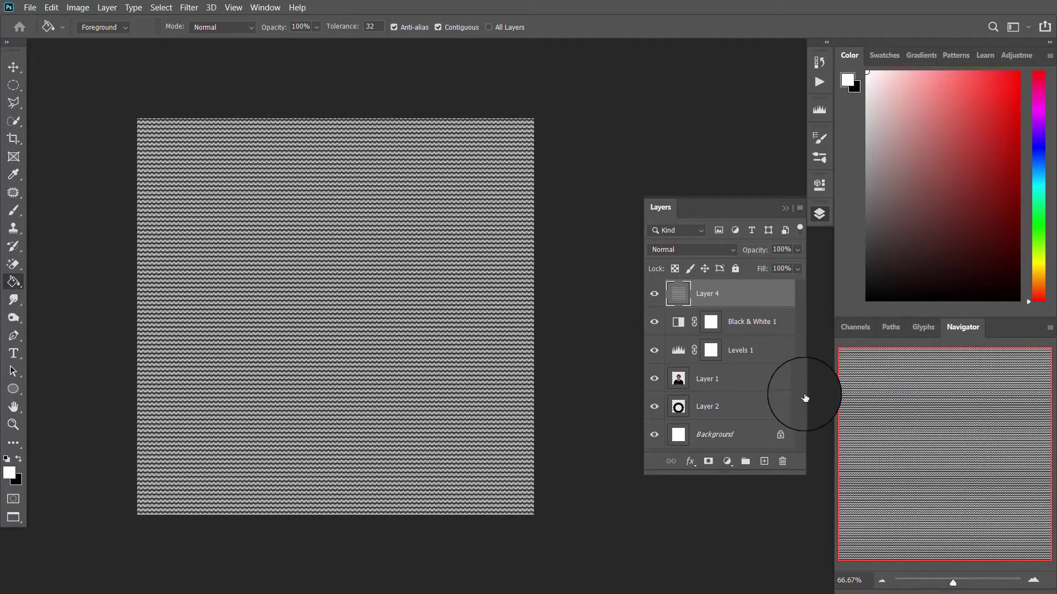
- Rename Layer 4 to 'texture' and duplicate it as texture copy
right_click(709, 294)
click(709, 294)
double_click(708, 293)
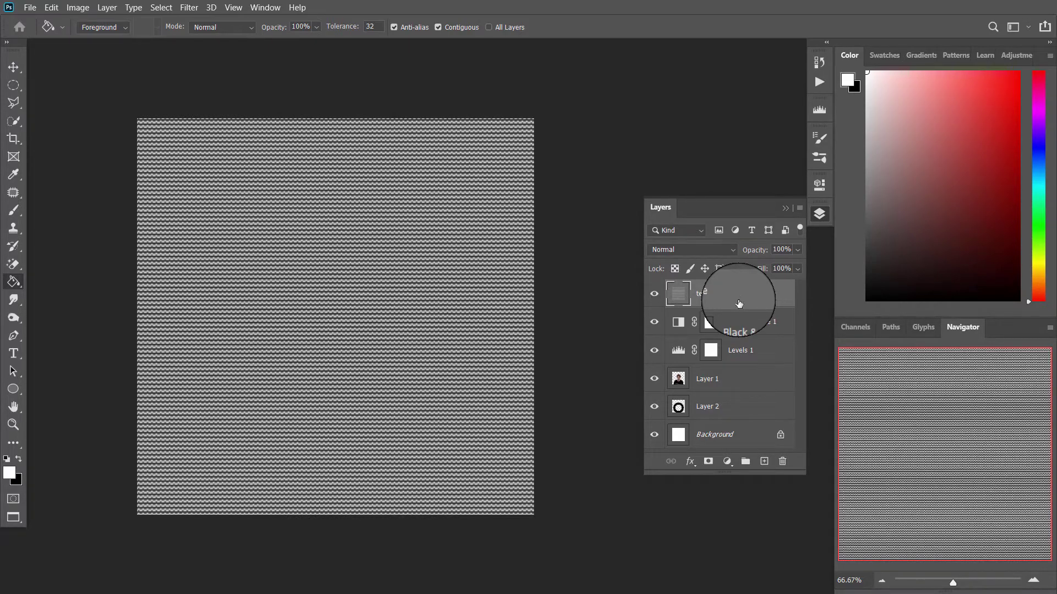
text(xture)
key(Return)
drag(748, 294, 764, 461)
- Set both the texture and texture copy layers to the Soft Light blend mode
click(726, 325)
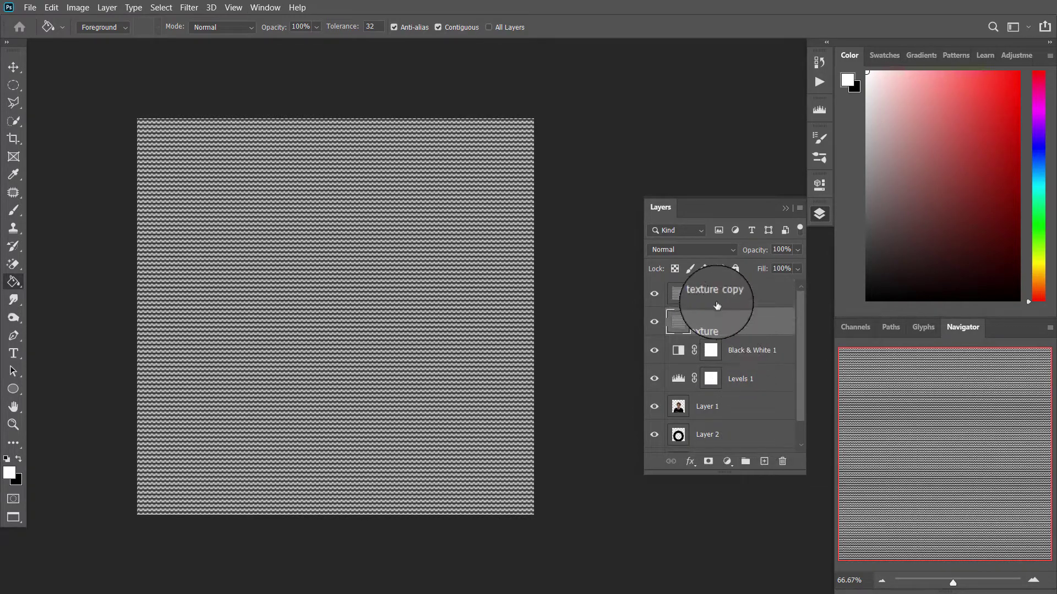
click(683, 249)
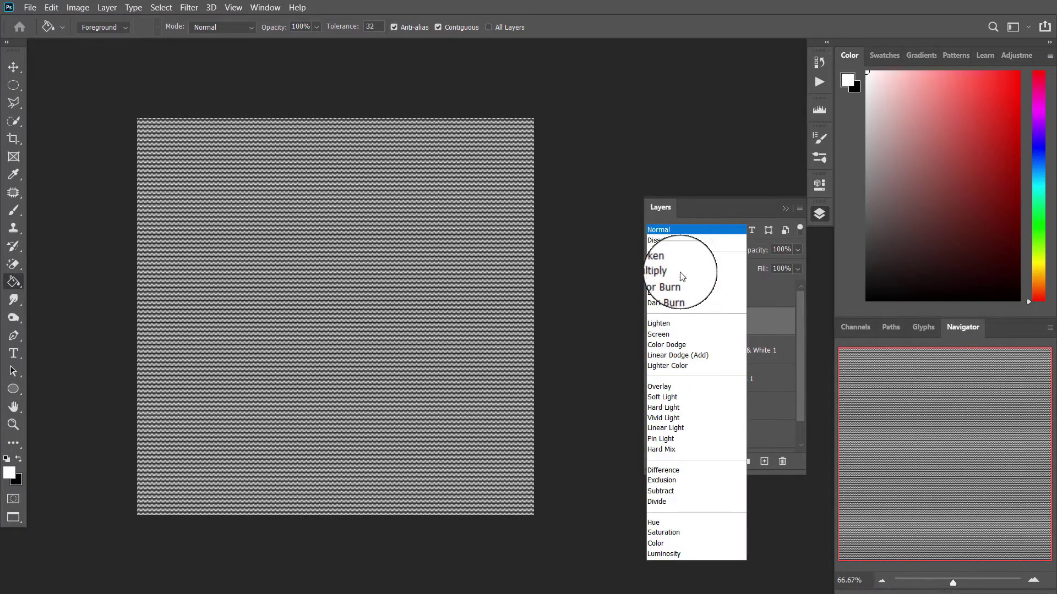
click(682, 398)
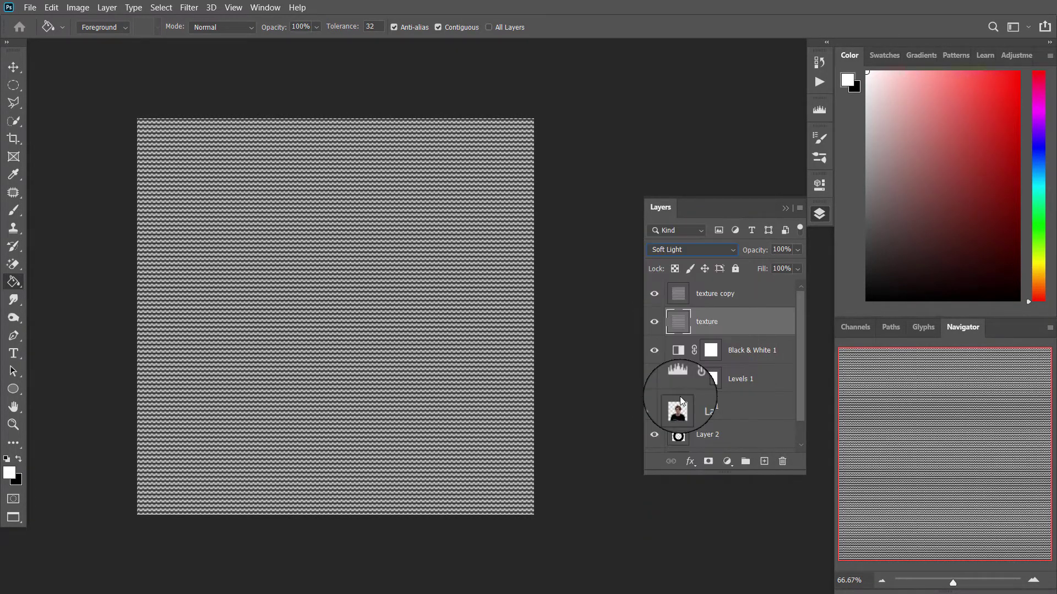
click(721, 301)
click(695, 249)
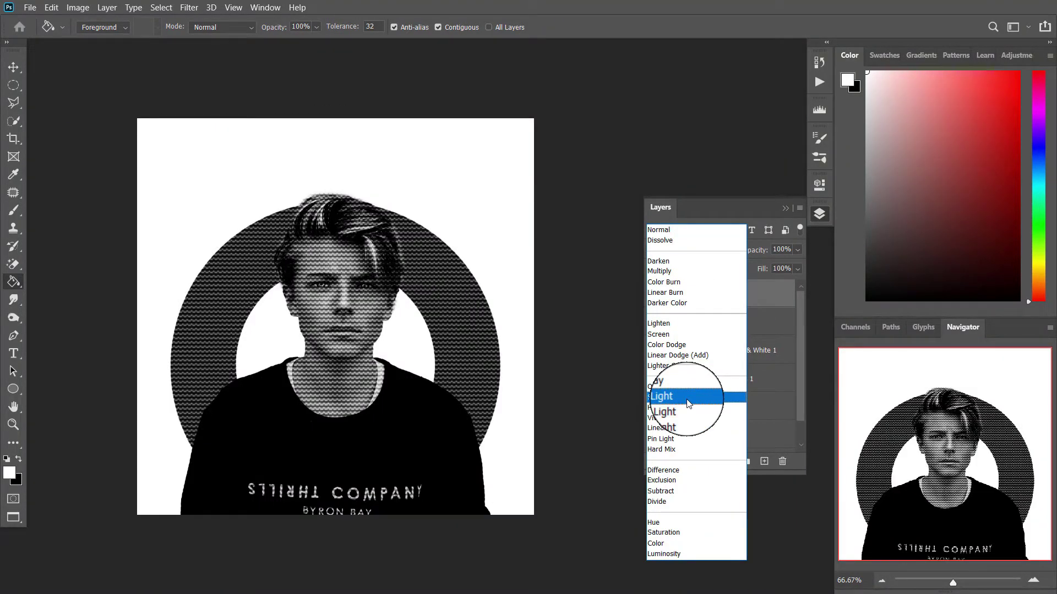
click(687, 398)
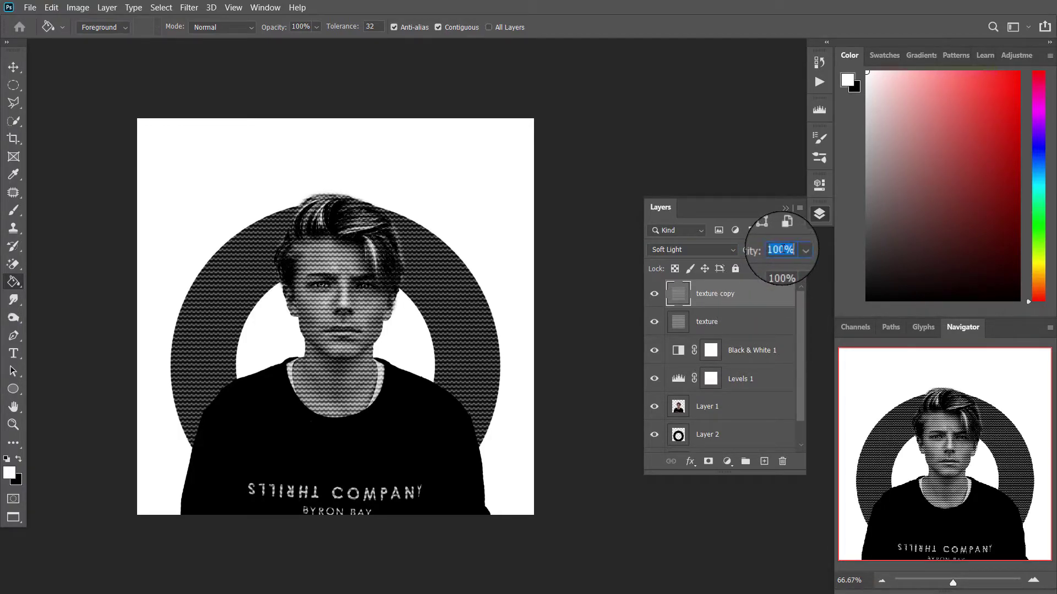
- Set texture copy's opacity to 40% and the texture layer's opacity to 50%
text(40)
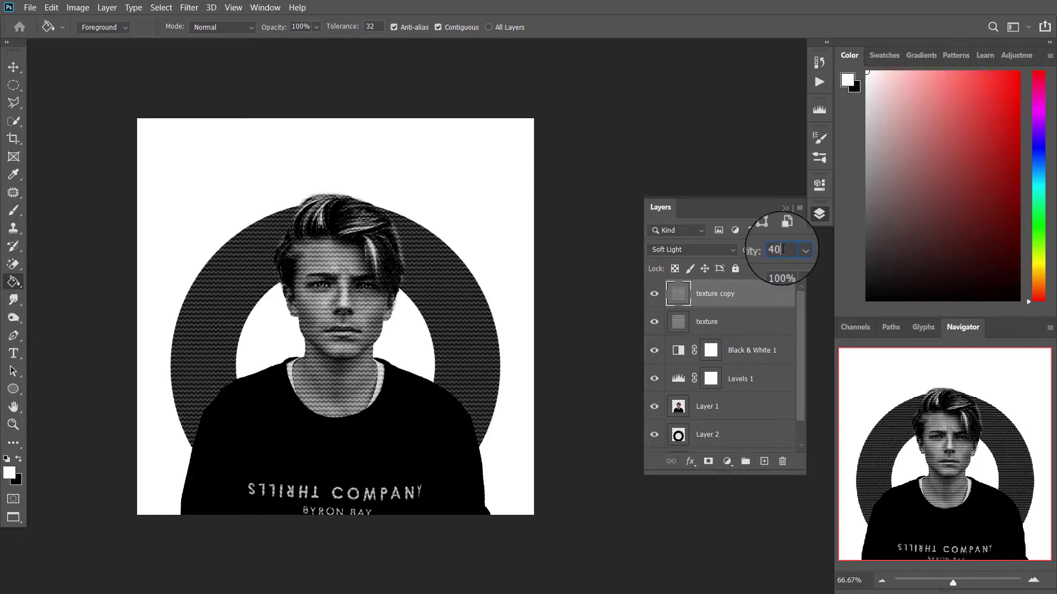
click(748, 320)
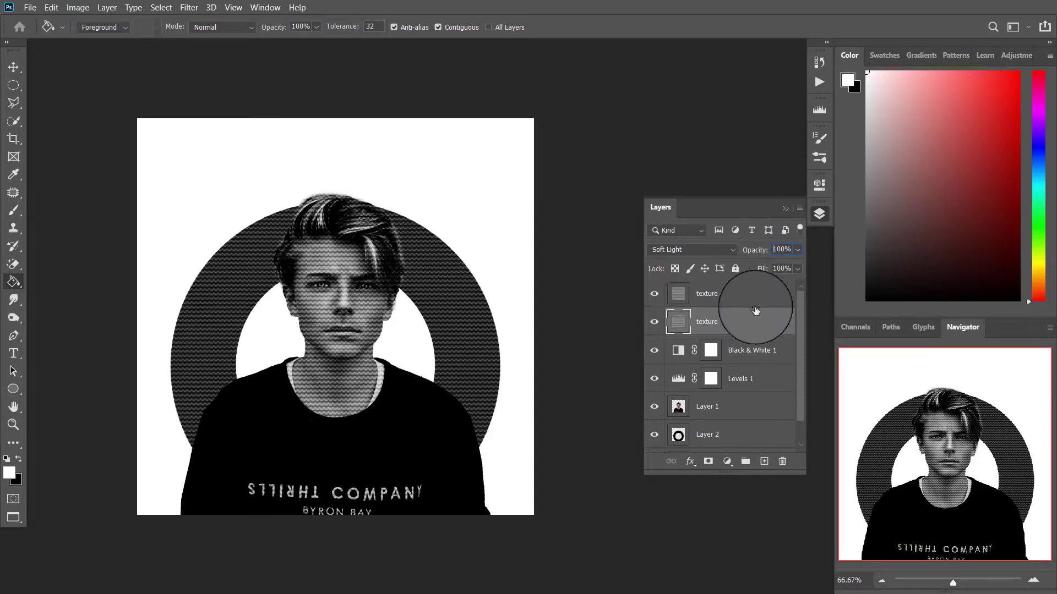
click(782, 250)
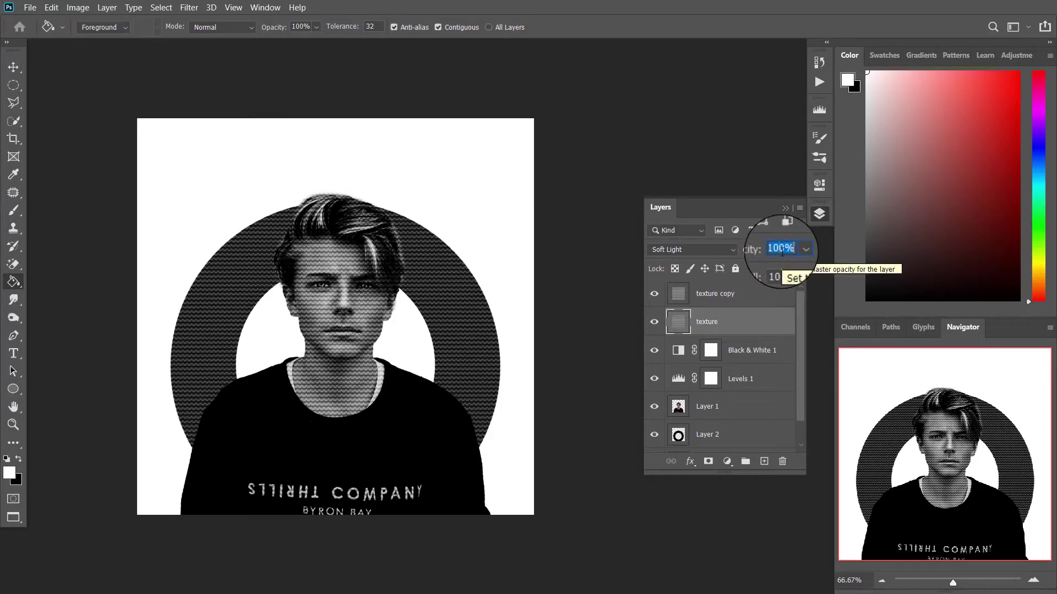
text(50)
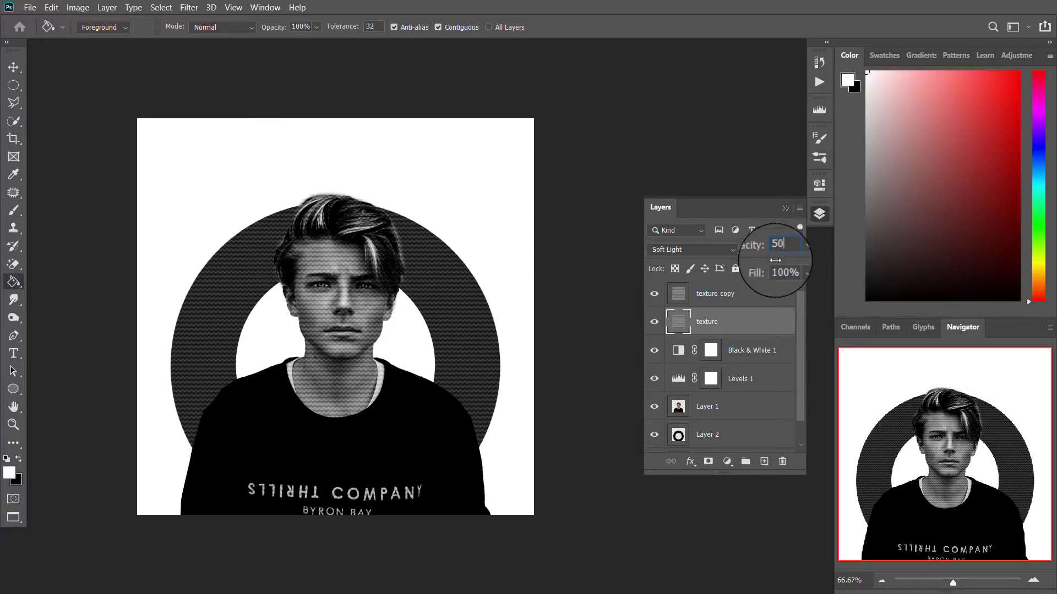
key(BackSpace)
key(BackSpace)
text(40)
key(Return)
- Merge the two texture layers, blend the result in Soft Light, and add a Gradient Map adjustment
right_click(748, 314)
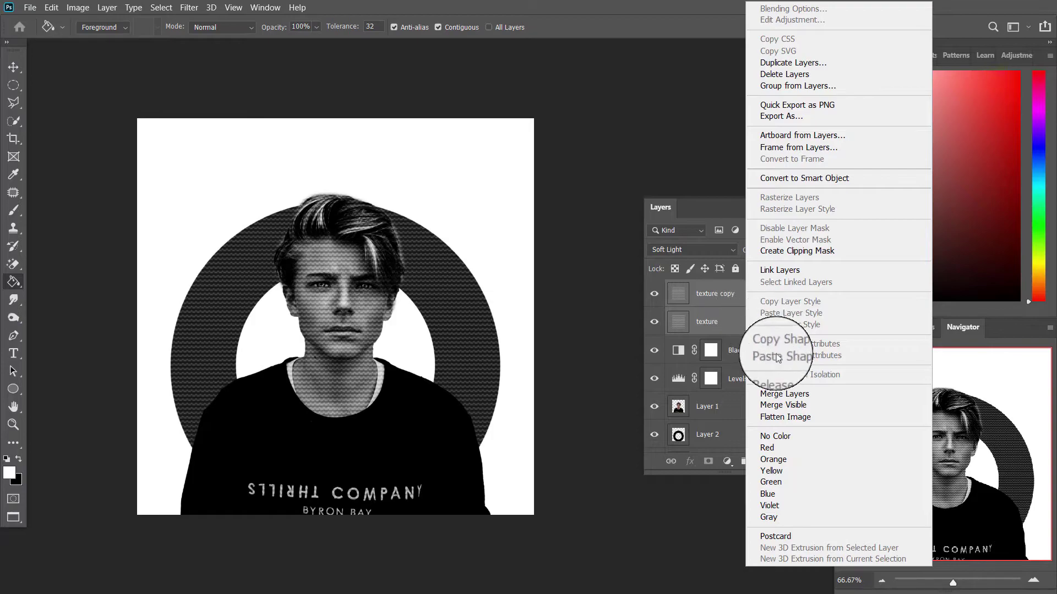
click(800, 394)
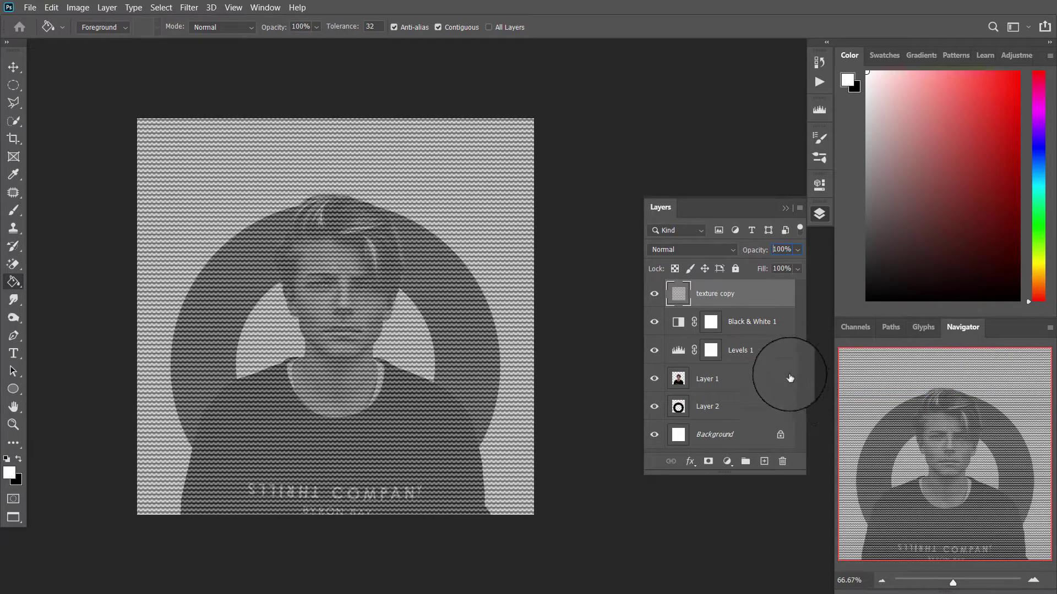
click(701, 246)
key(Down)
key(Down)
key(Down)
key(Down)
key(Down)
key(Down)
key(Down)
key(Down)
key(Down)
key(Down)
key(Down)
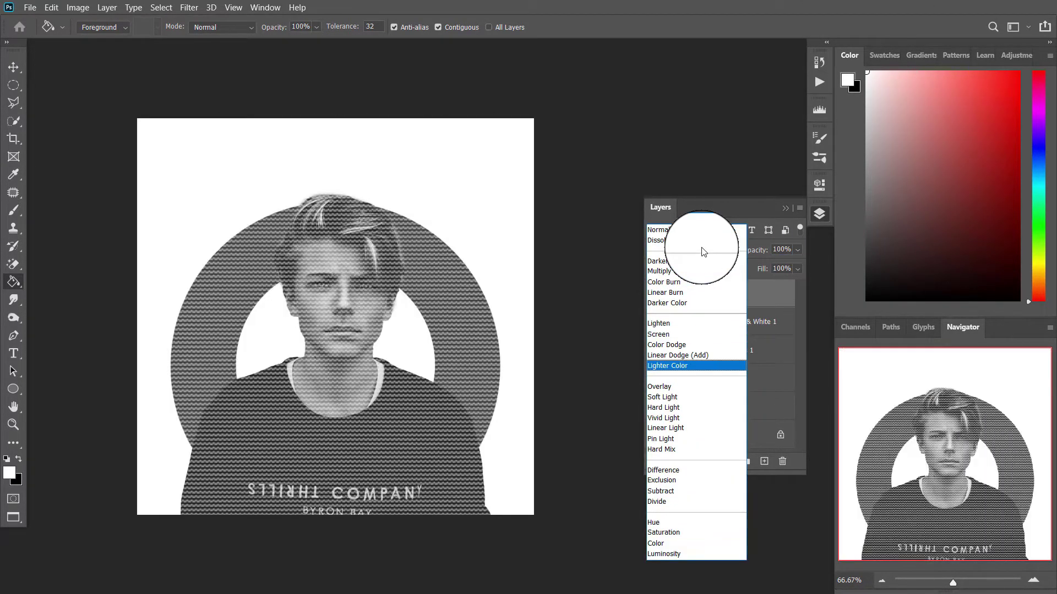
key(Down)
key(Down)
key(Down)
click(683, 396)
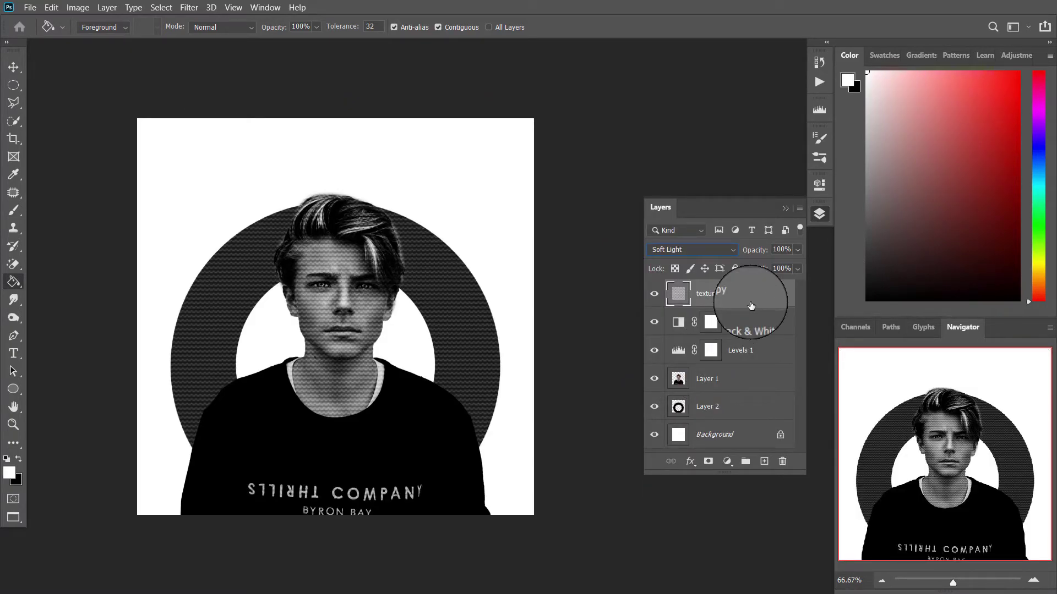
click(727, 461)
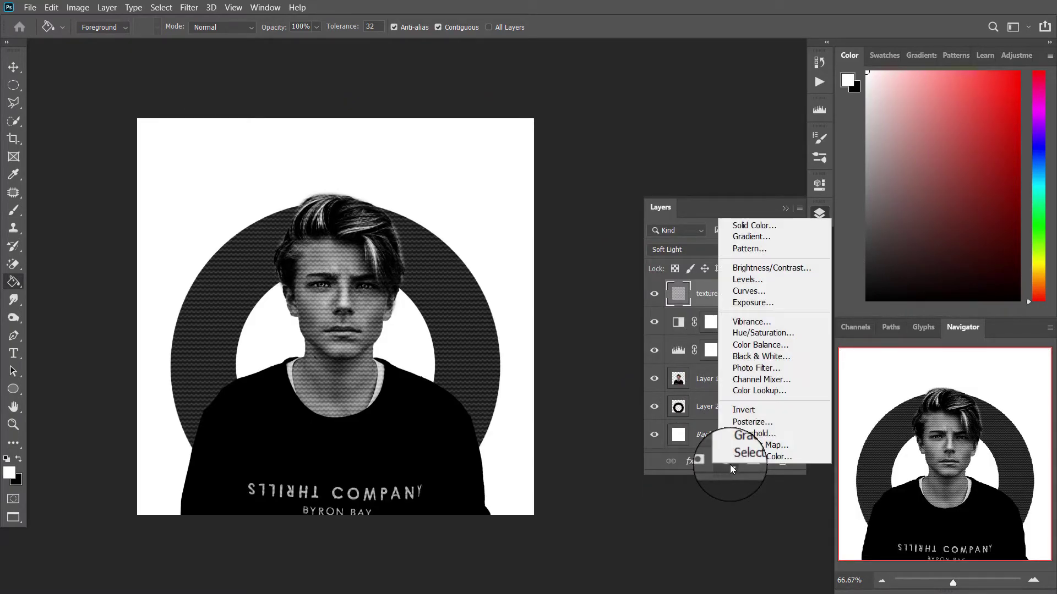
click(803, 448)
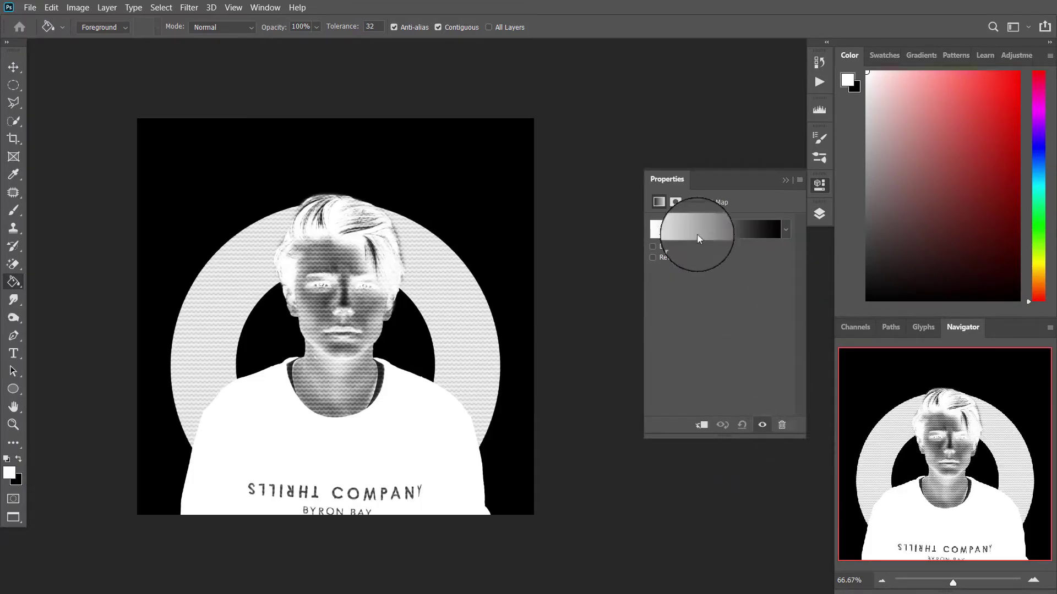
- Apply the saved navy-to-cyan gradient from the Untitled Gradients folder to the map
click(694, 229)
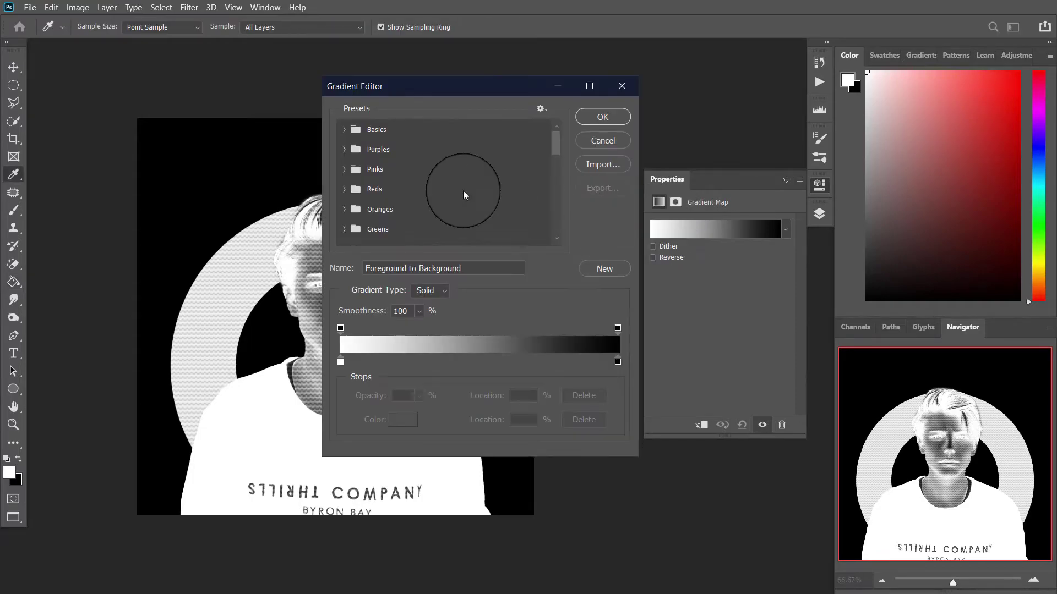
scroll(397, 184, down, 1)
scroll(398, 184, down, 5)
click(353, 215)
scroll(465, 218, down, 1)
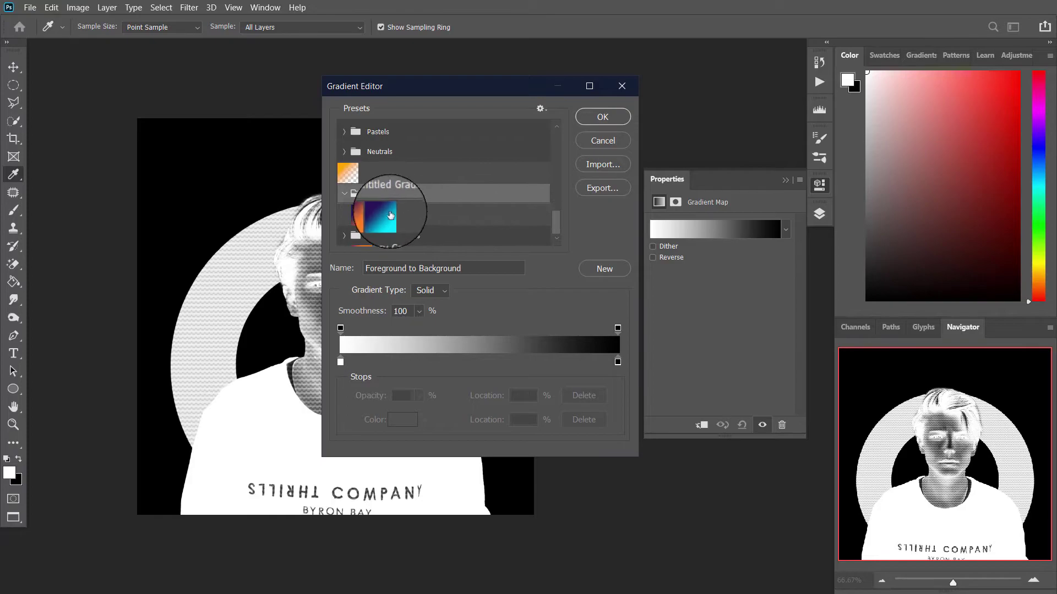
click(385, 213)
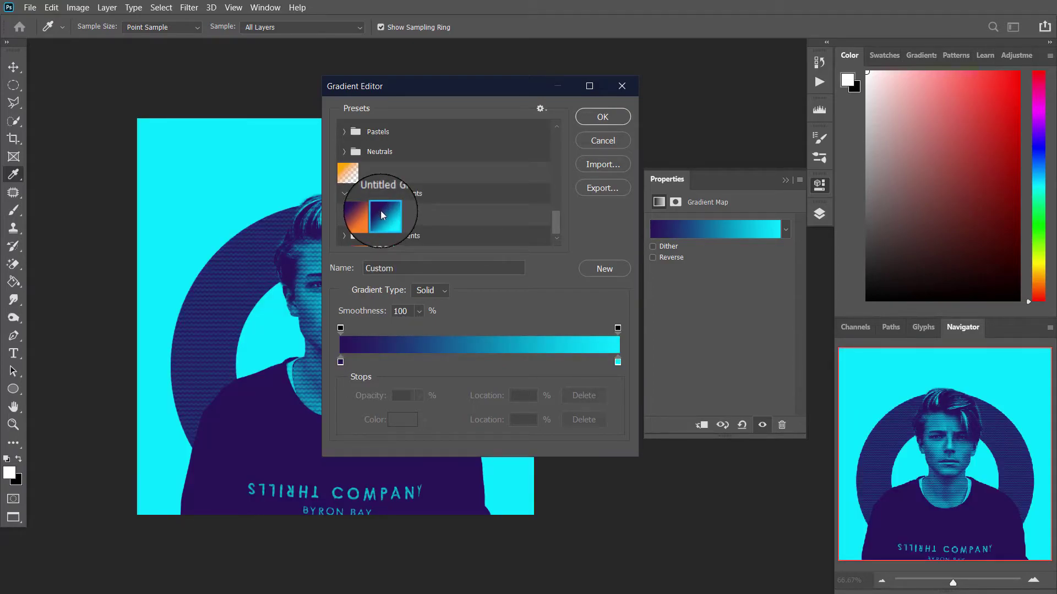
drag(437, 93, 389, 78)
- Set the left gradient stop to #280e59 and the right stop to #00f6ff
click(293, 352)
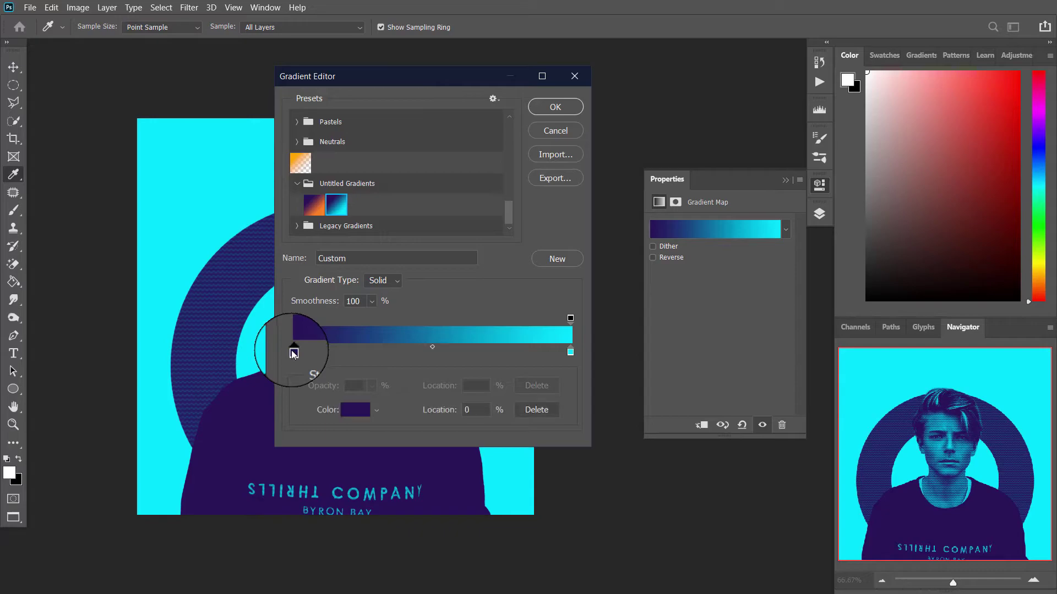
click(358, 409)
click(389, 405)
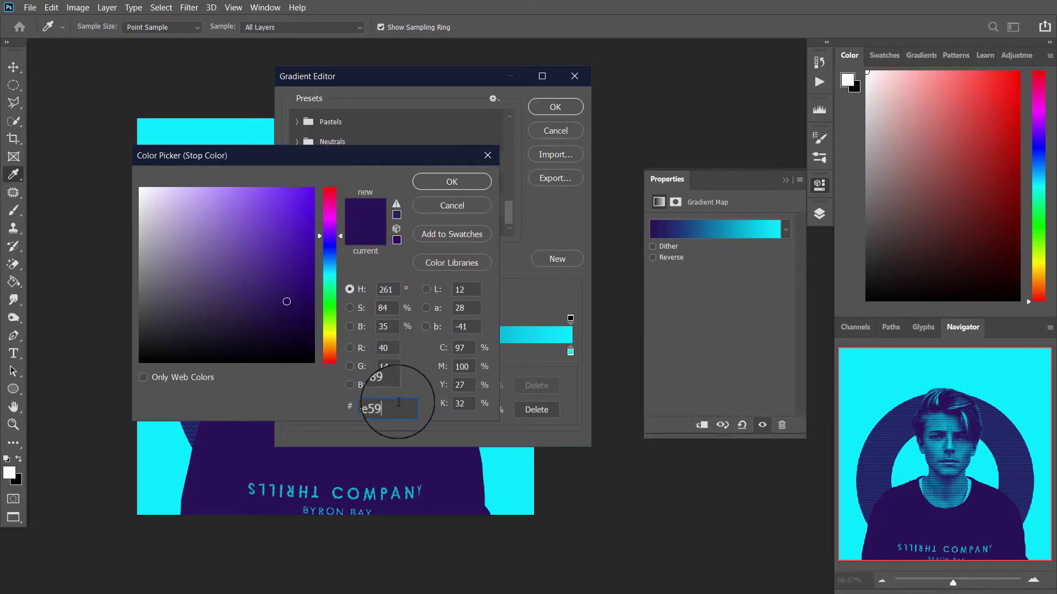
click(451, 185)
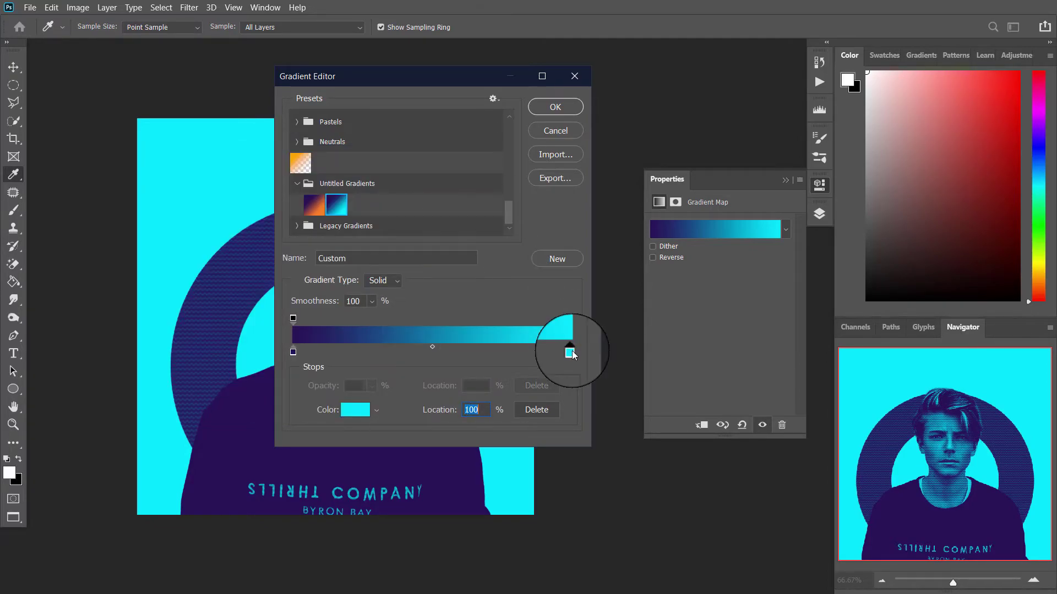
click(359, 415)
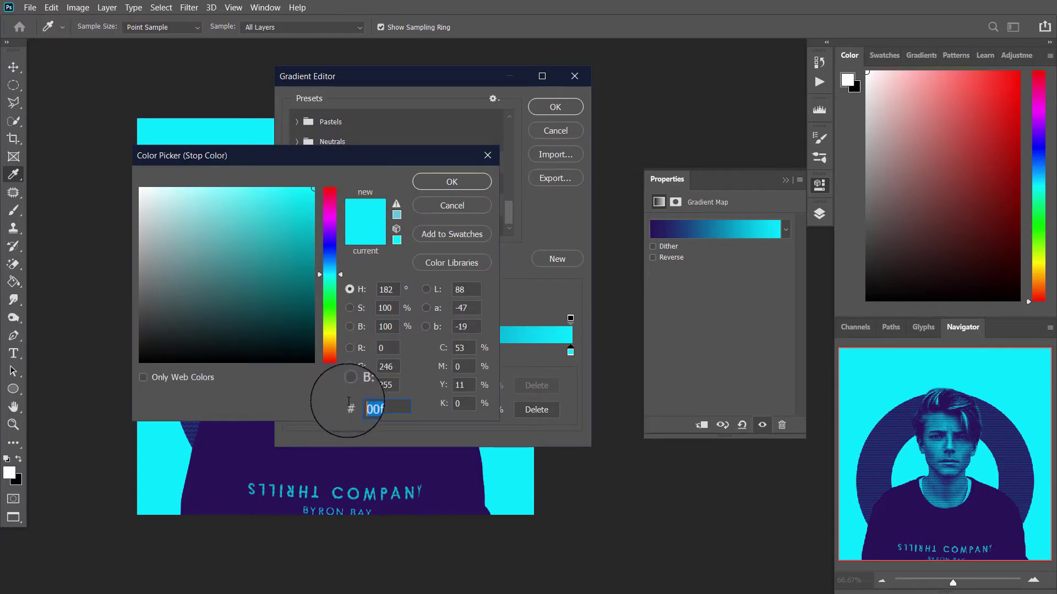
click(378, 406)
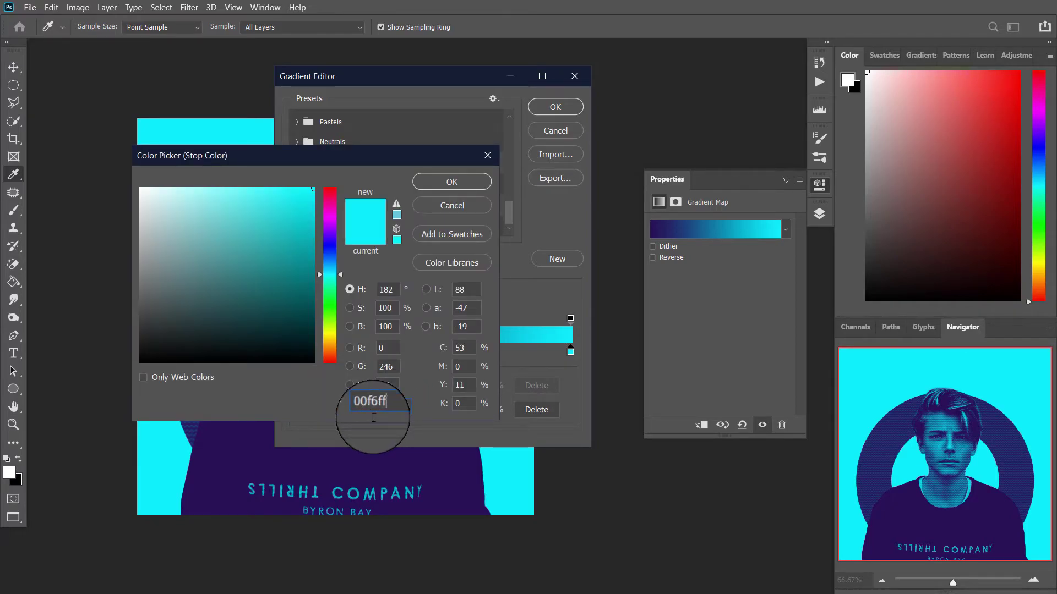
click(445, 184)
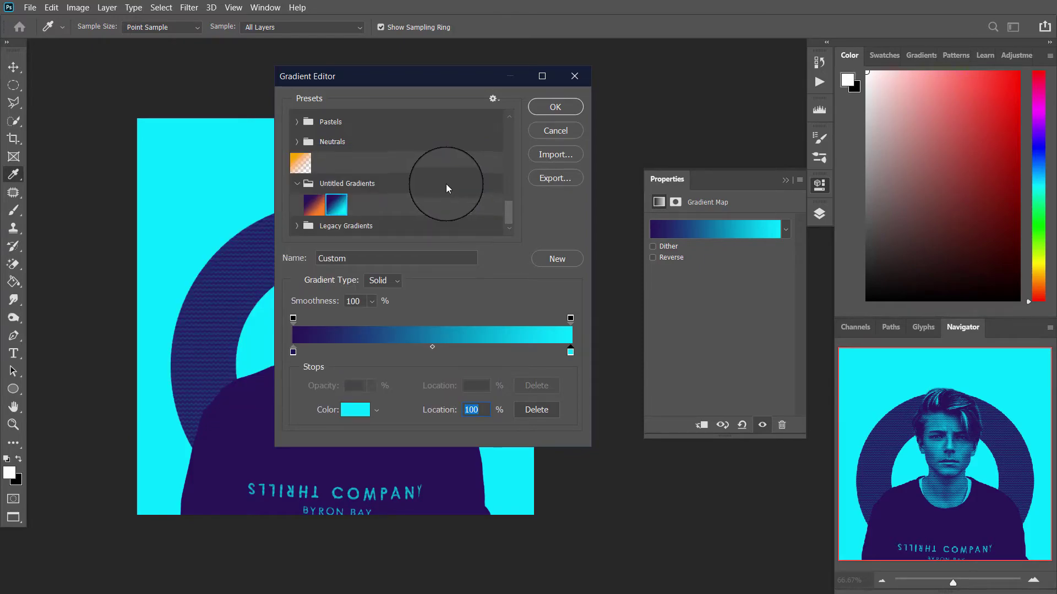
- Apply the edited gradient and lower Gradient Map 1's opacity to 80%
click(567, 108)
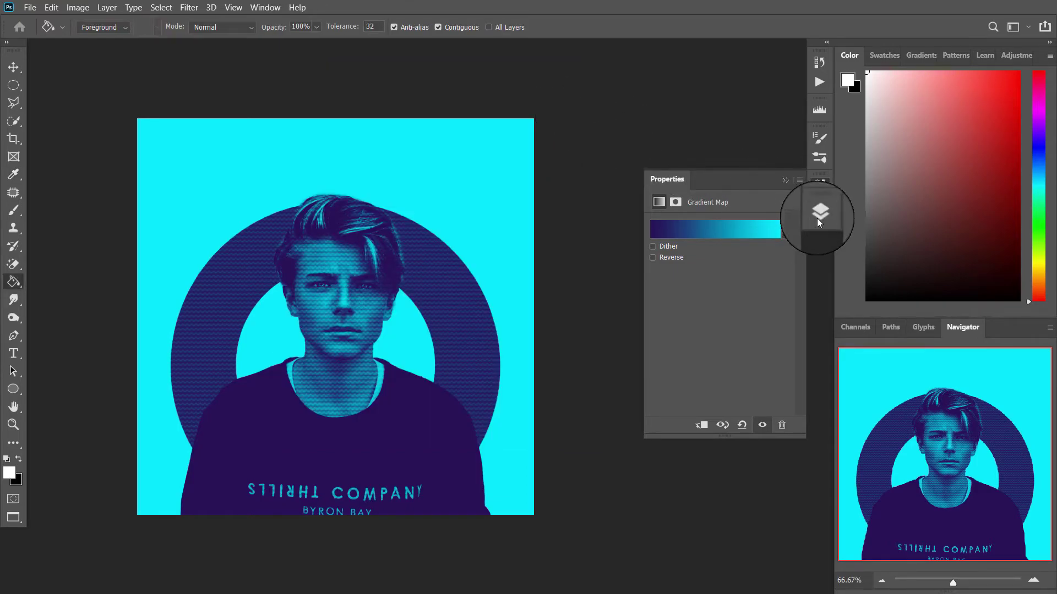
click(819, 214)
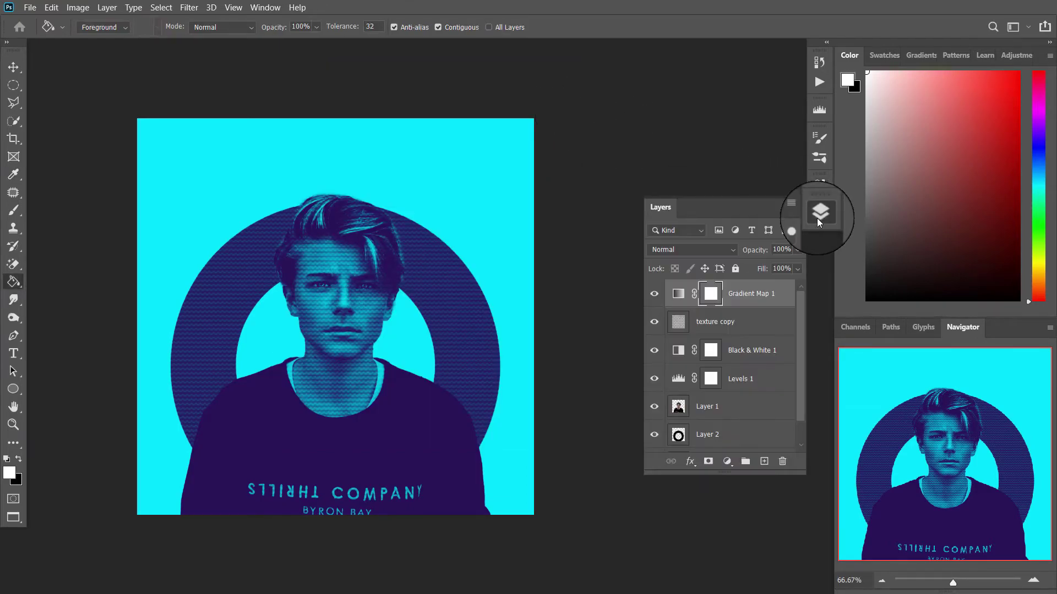
click(782, 250)
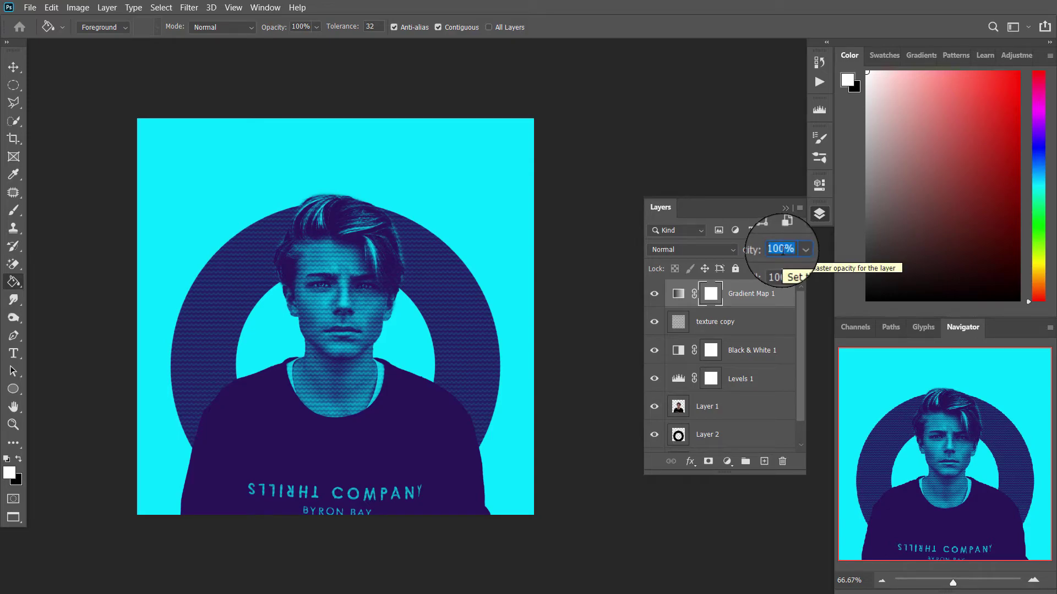
text(80)
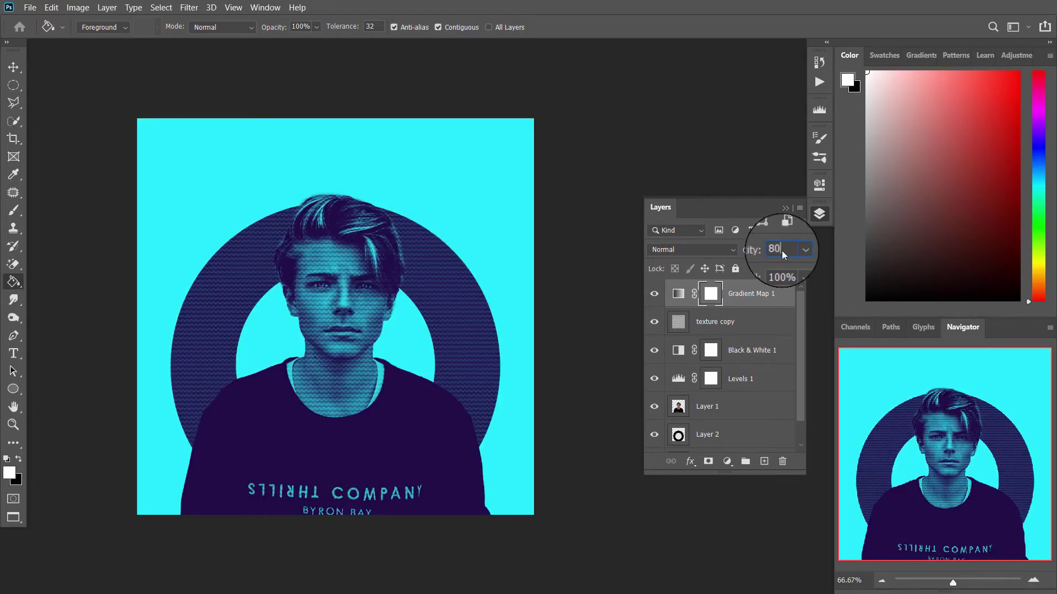
key(Return)
click(761, 304)
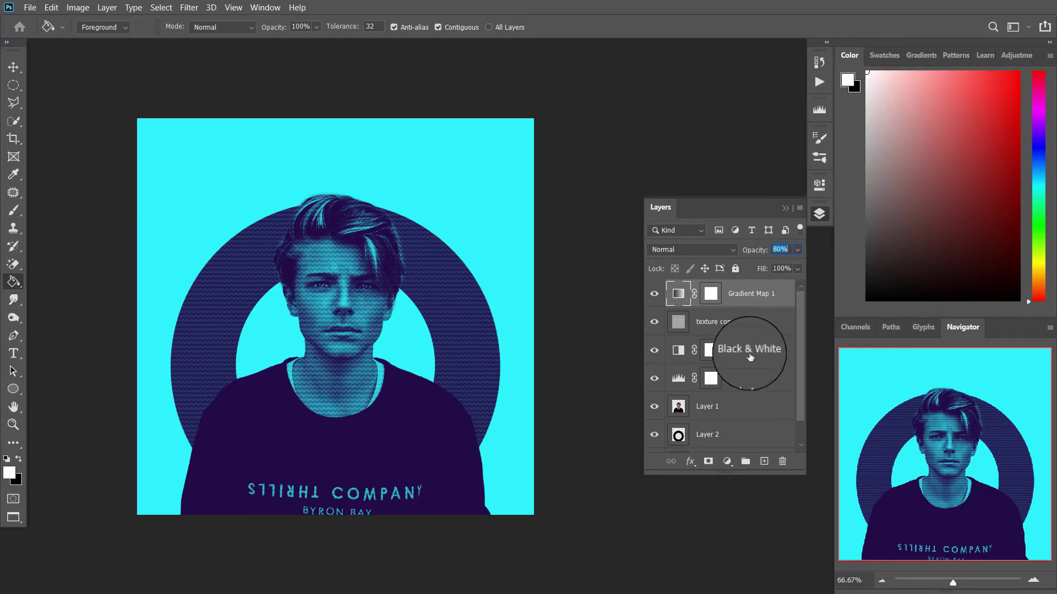
- Add a Curves adjustment with slightly darker shadows and brighter highlights, then toggle its visibility to compare
click(727, 461)
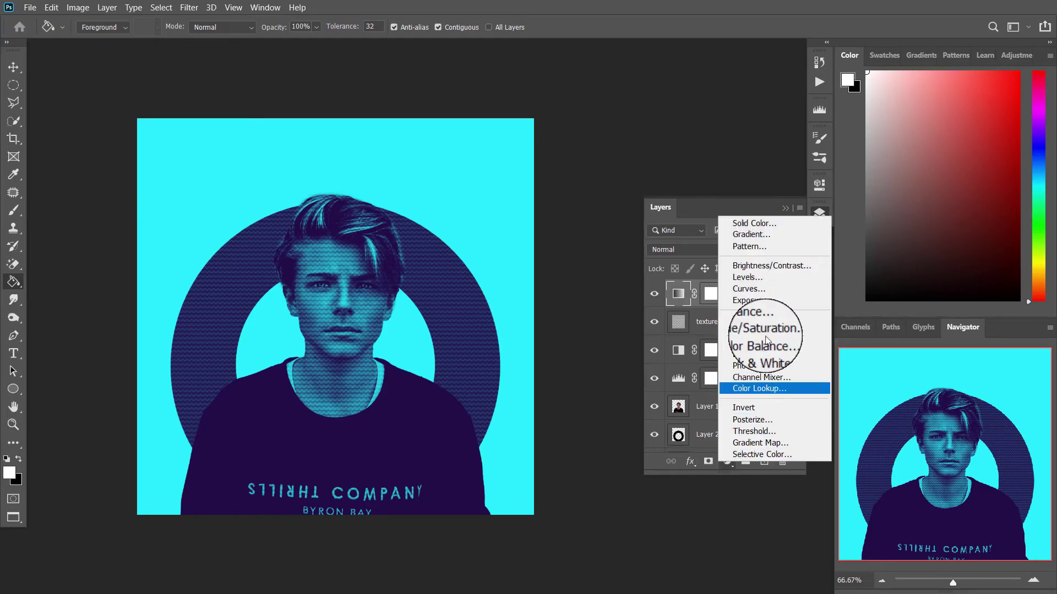
click(780, 290)
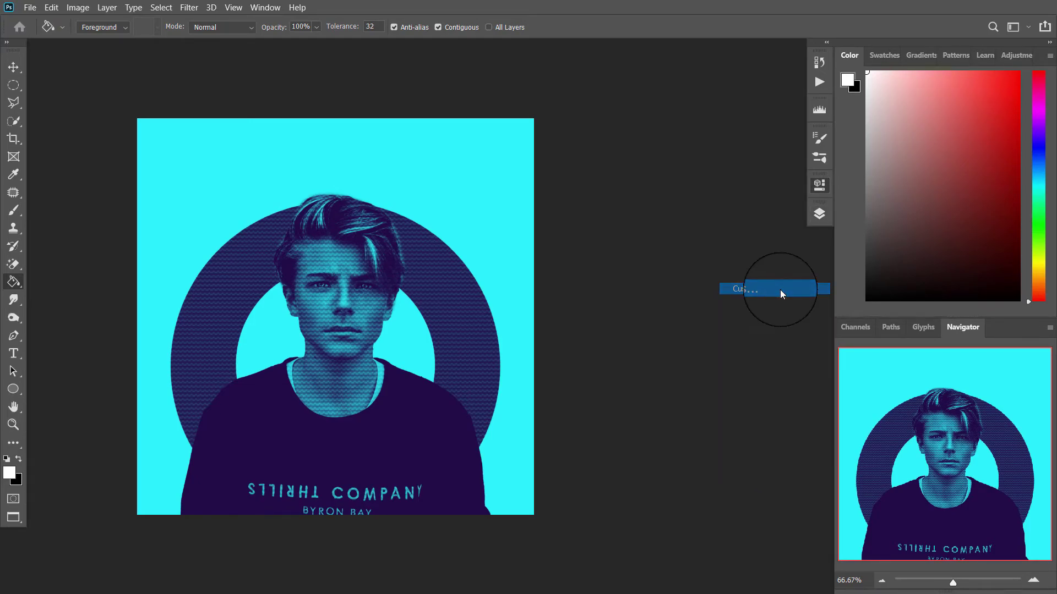
drag(693, 342, 698, 345)
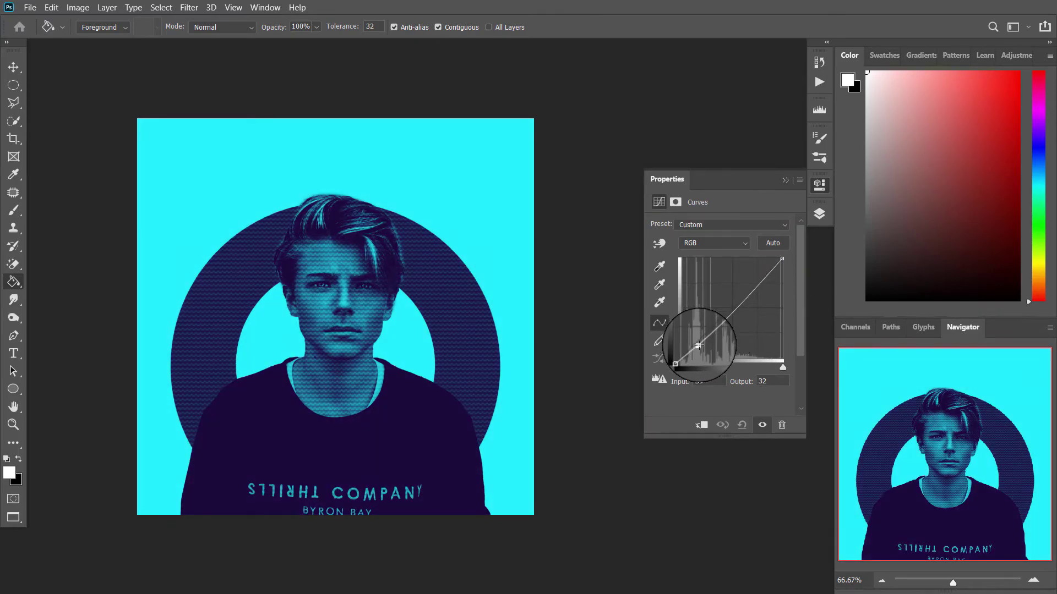
drag(761, 279, 763, 274)
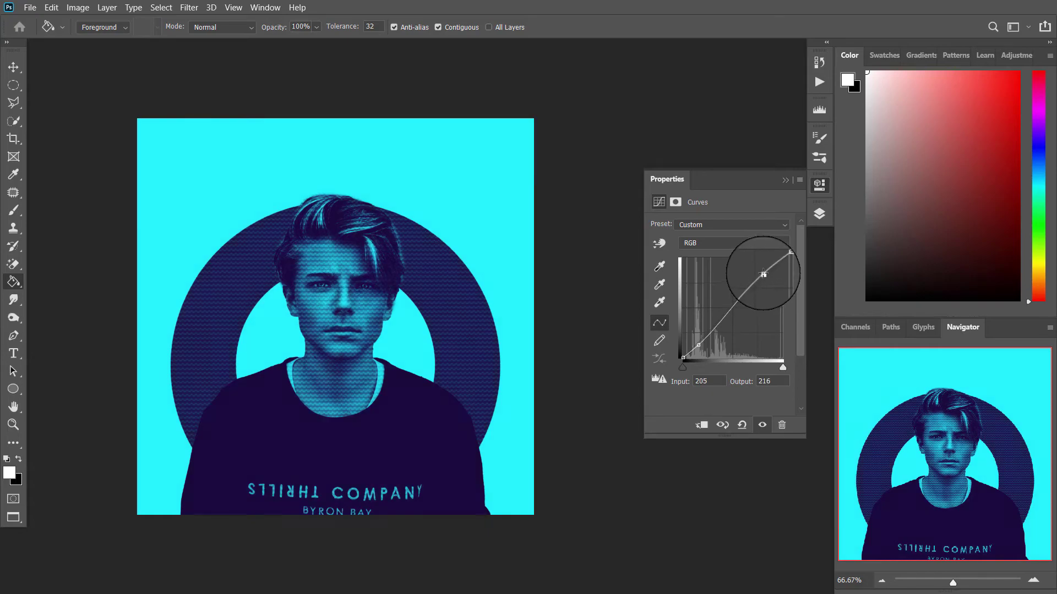
click(819, 213)
click(652, 296)
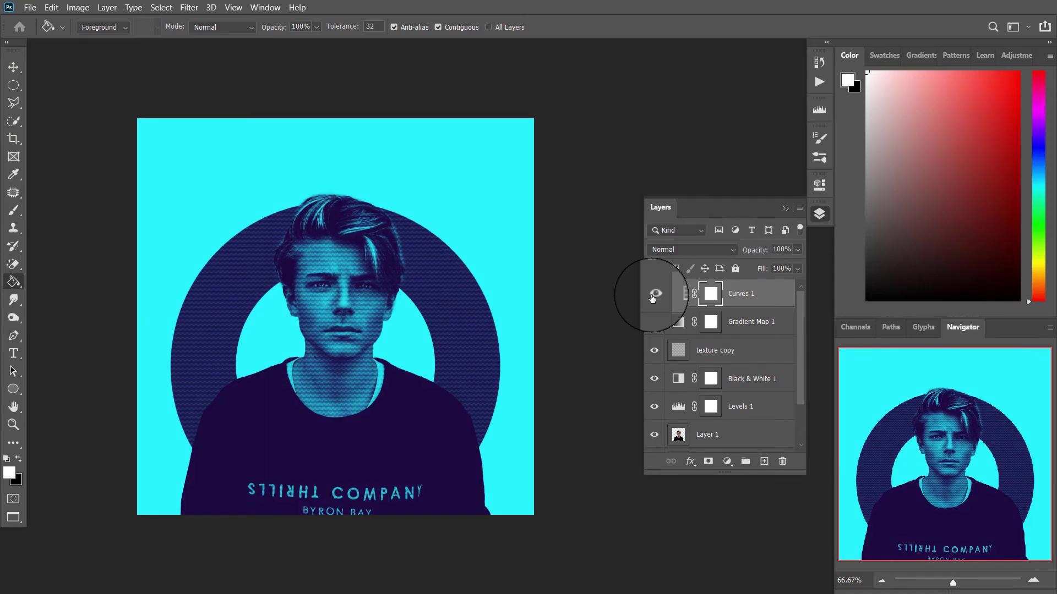